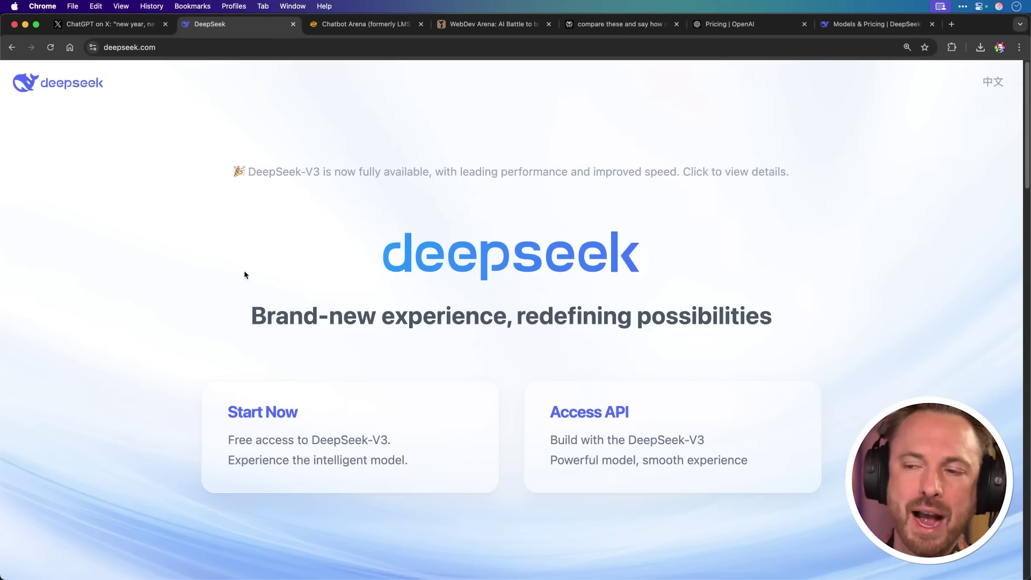
Step: Scroll to the DeepSeek-V3 Capabilities table and highlight the DeepSeek V3, Llama3.1 and GPT-4o headers
{"action": "scroll", "coordinate": [244, 274], "scroll_direction": "down", "scroll_amount": 6}
{"action": "scroll", "coordinate": [245, 274], "scroll_direction": "down", "scroll_amount": 3}
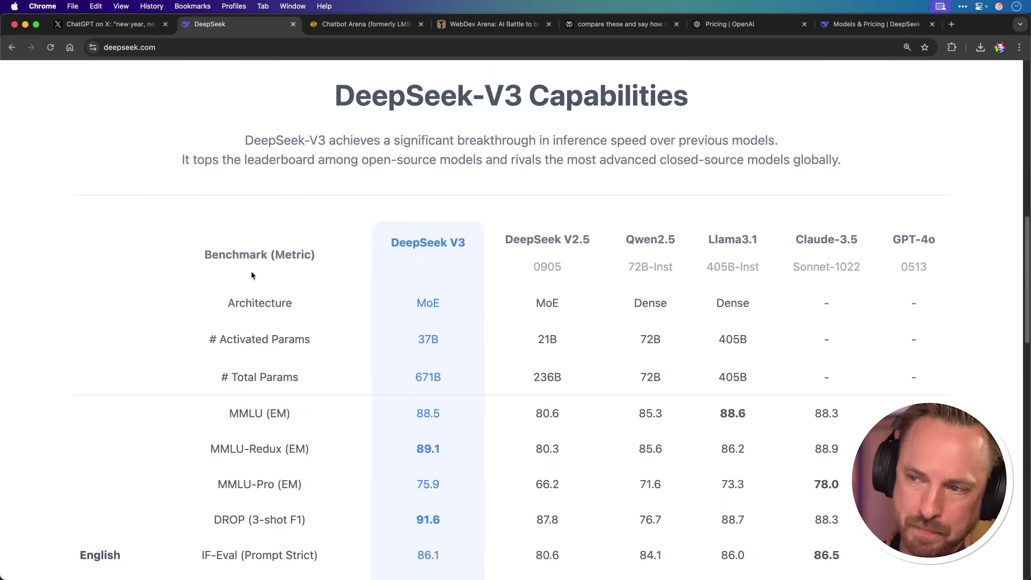
{"action": "left_click_drag", "start_coordinate": [409, 245], "coordinate": [471, 251]}
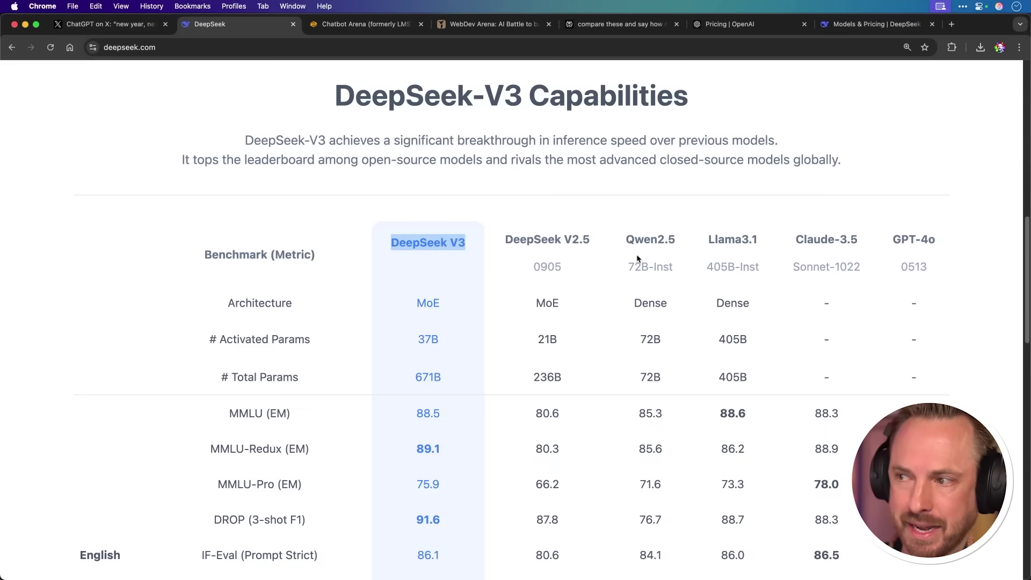
{"action": "left_click_drag", "start_coordinate": [708, 240], "coordinate": [769, 240]}
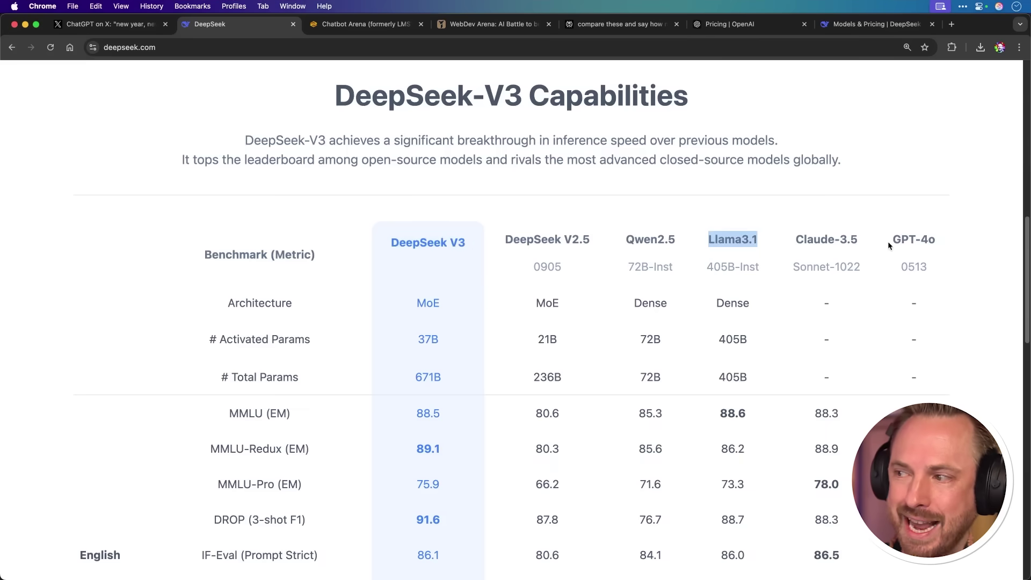
{"action": "left_click_drag", "start_coordinate": [890, 242], "coordinate": [935, 241]}
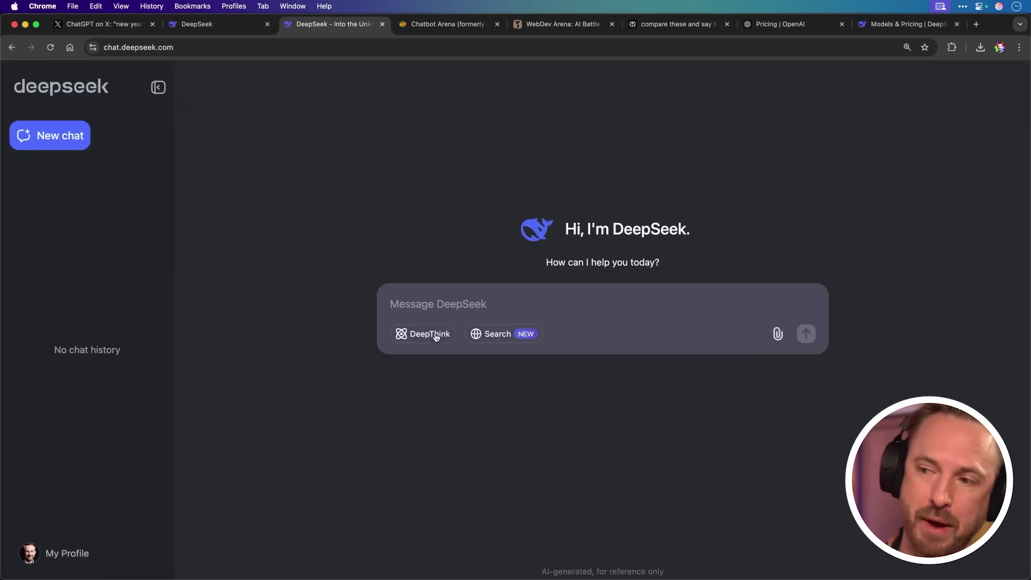
Step: Turn on DeepThink and paste the prompt for a 30-day UK party popularity graph app
{"action": "left_click", "coordinate": [436, 337]}
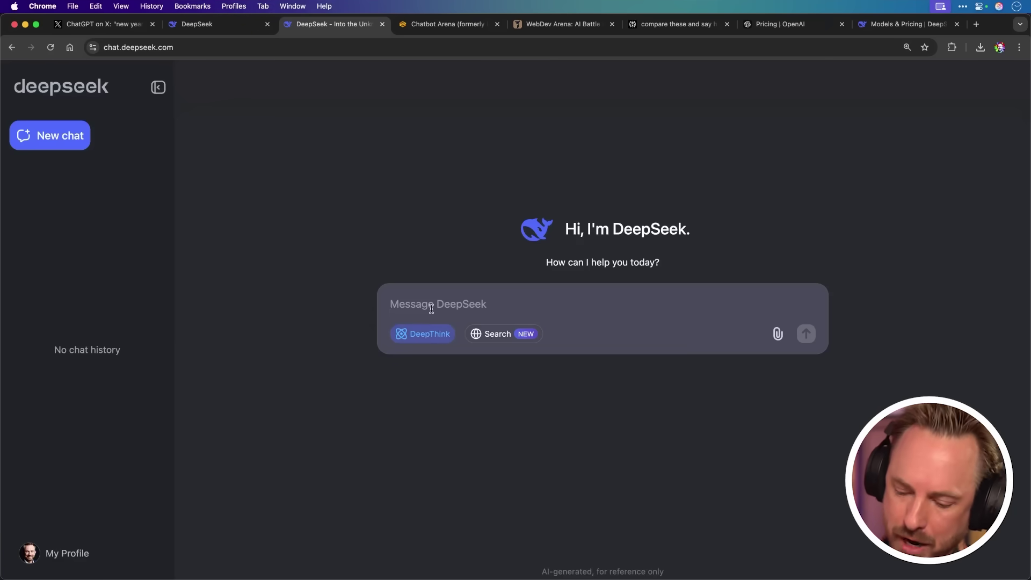
{"action": "type", "text": "Make an app to track popularity of the main UK political parties. Create a beautiful graph that shows how popularity changed in the last 30 days and use markers to show significant events that caused a popularity change."}
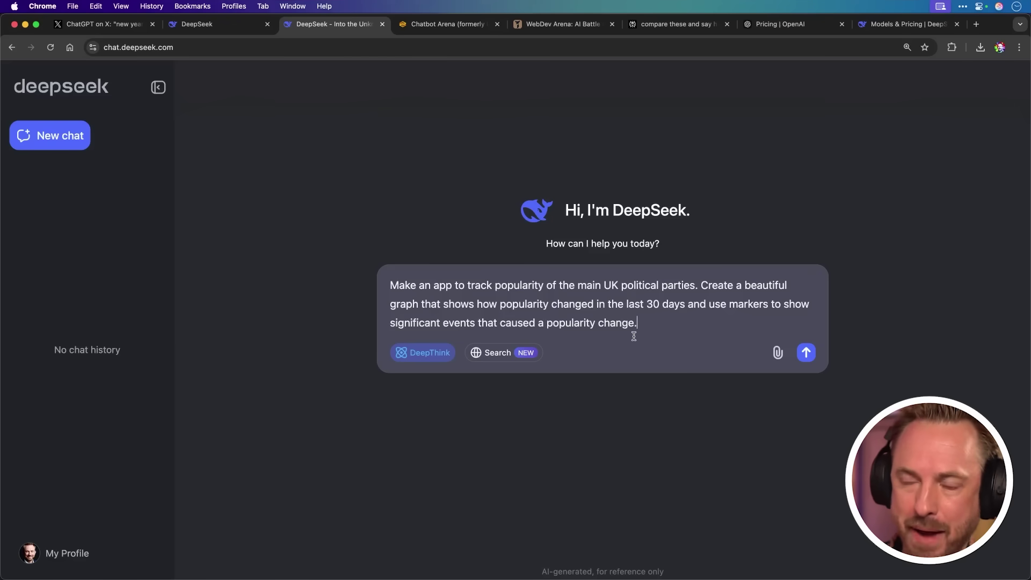
Step: Ask DeepSeek to improve the brief for an AI engineer and highlight lines of its structured reply
{"action": "left_click_drag", "start_coordinate": [390, 266], "coordinate": [692, 261]}
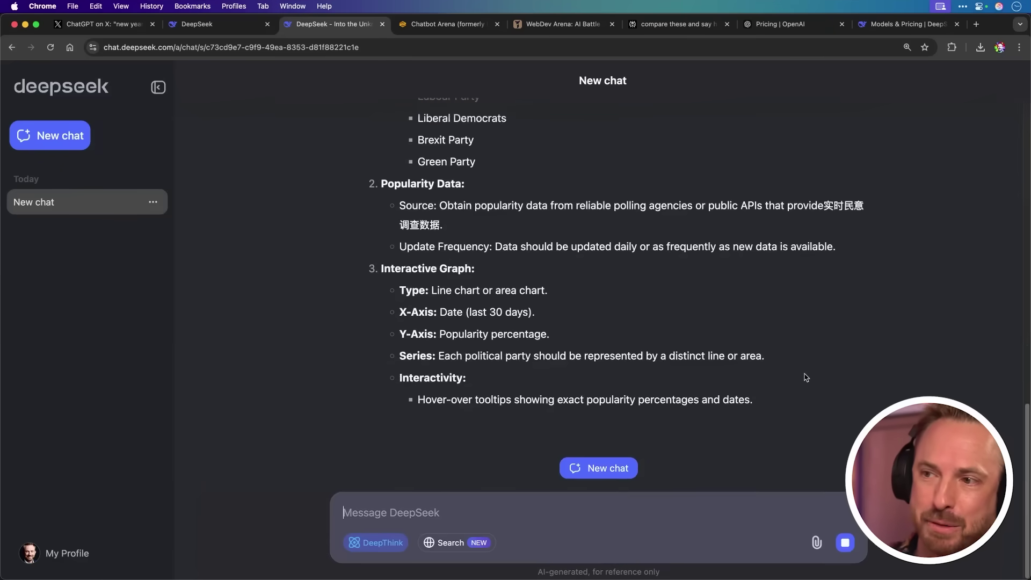
{"action": "scroll", "coordinate": [760, 311], "scroll_direction": "up", "scroll_amount": 3}
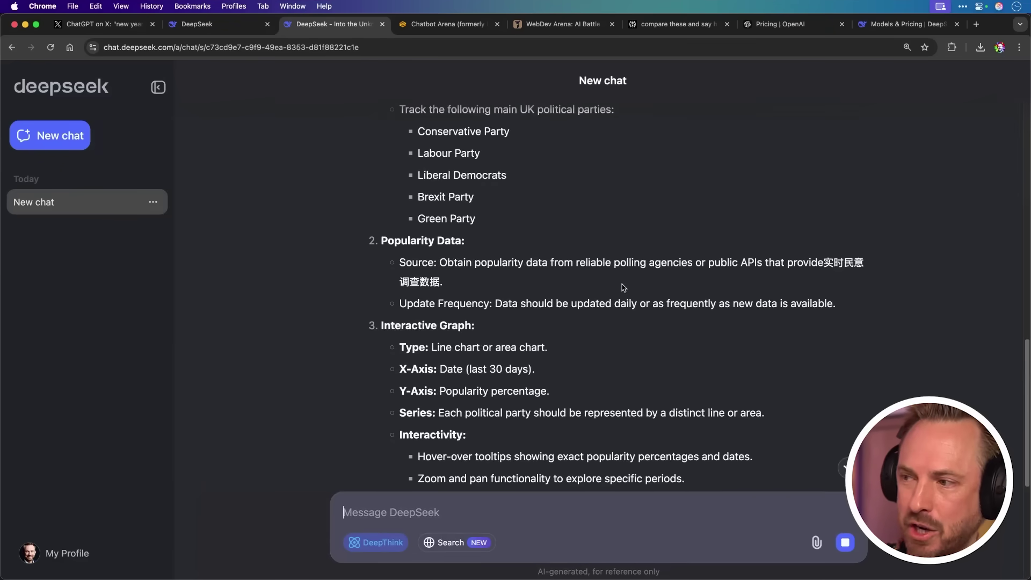
{"action": "left_click_drag", "start_coordinate": [823, 263], "coordinate": [441, 285]}
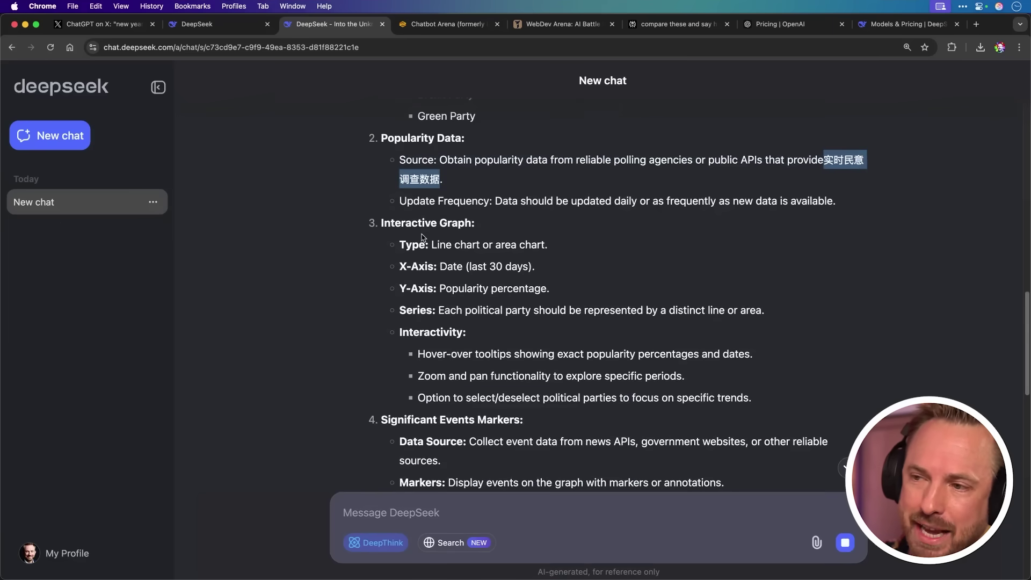
{"action": "left_click_drag", "start_coordinate": [378, 223], "coordinate": [505, 244]}
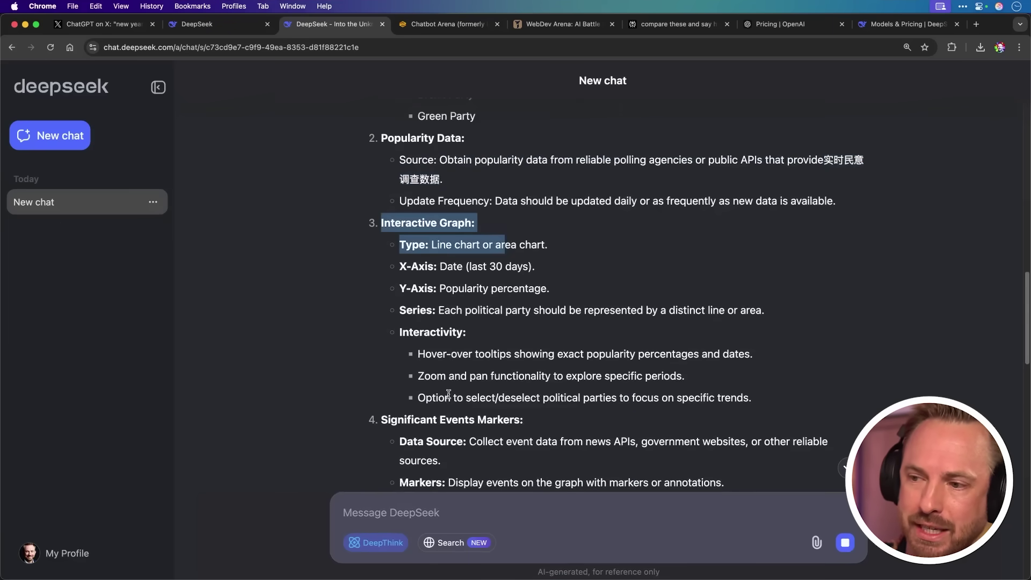
{"action": "left_click_drag", "start_coordinate": [376, 377], "coordinate": [517, 385]}
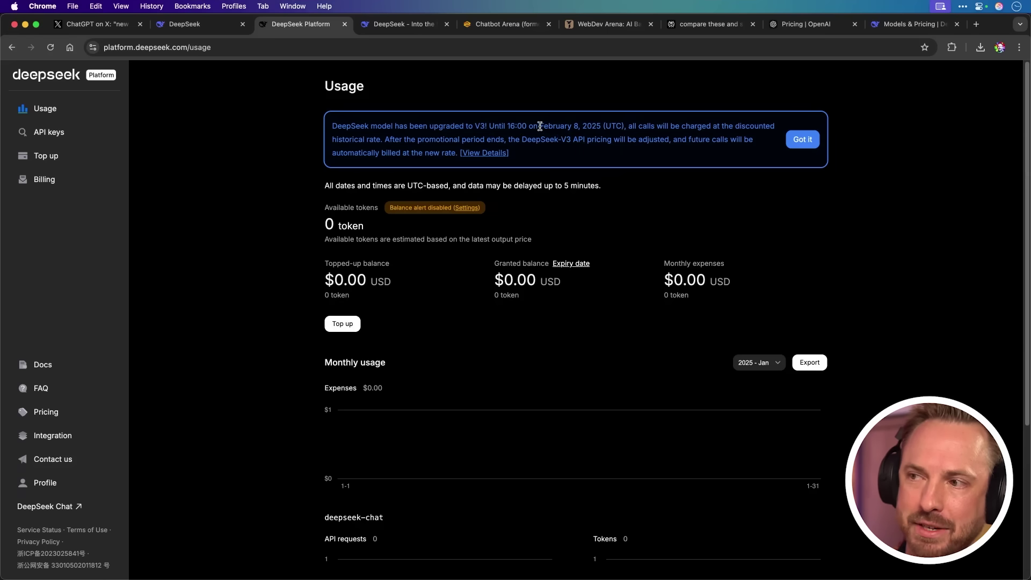
Step: Highlight the February 8, 2025 promotional deadline and review the 0-token usage charts
{"action": "left_click_drag", "start_coordinate": [540, 126], "coordinate": [607, 126]}
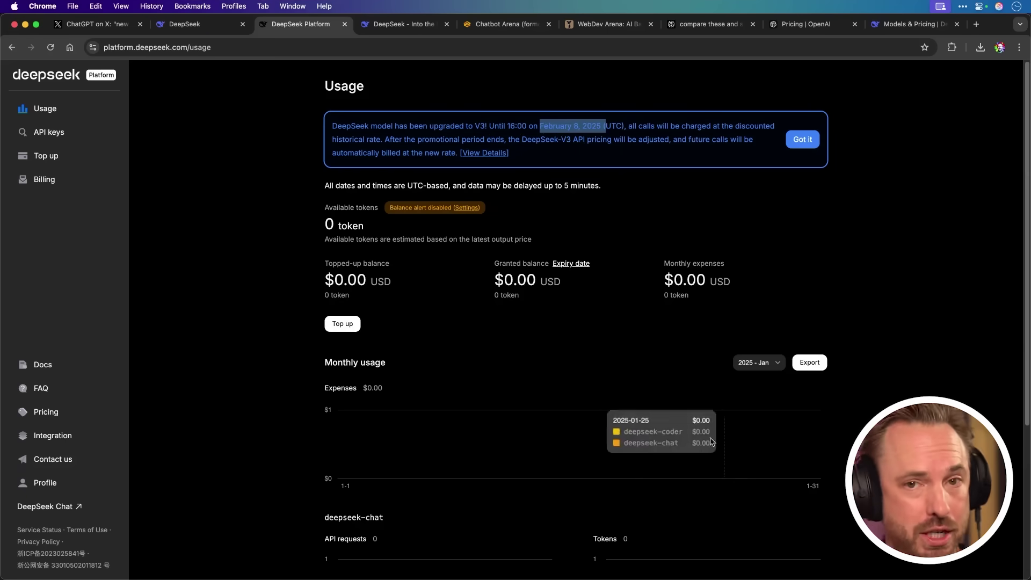
{"action": "left_click", "coordinate": [685, 306]}
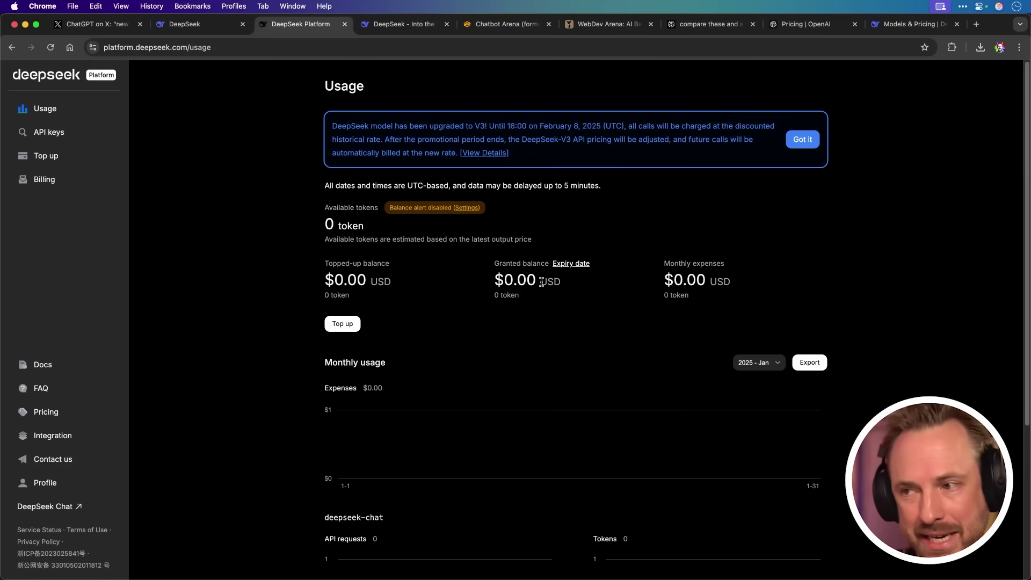
{"action": "scroll", "coordinate": [516, 259], "scroll_direction": "down", "scroll_amount": 5}
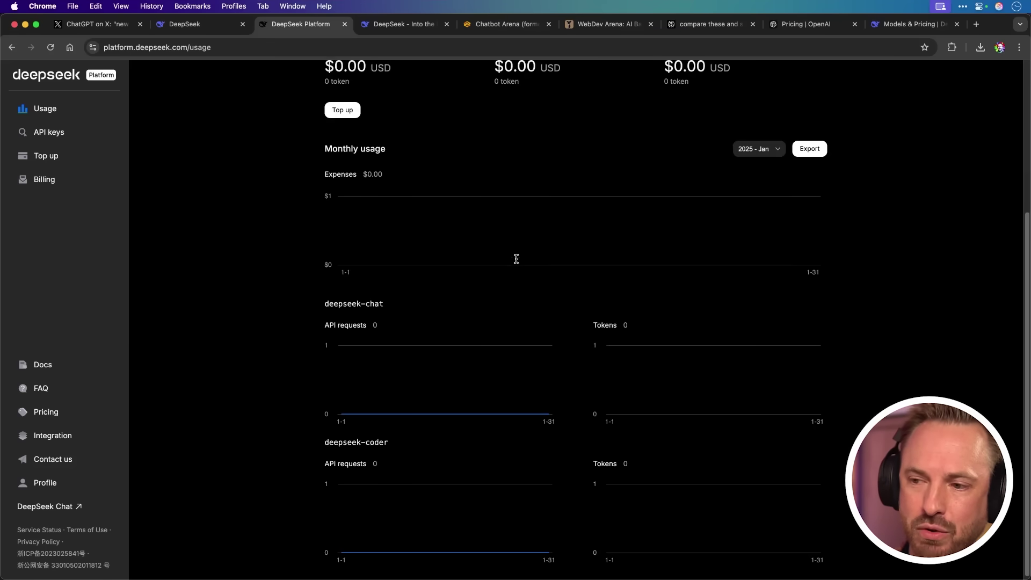
{"action": "scroll", "coordinate": [516, 259], "scroll_direction": "up", "scroll_amount": 5}
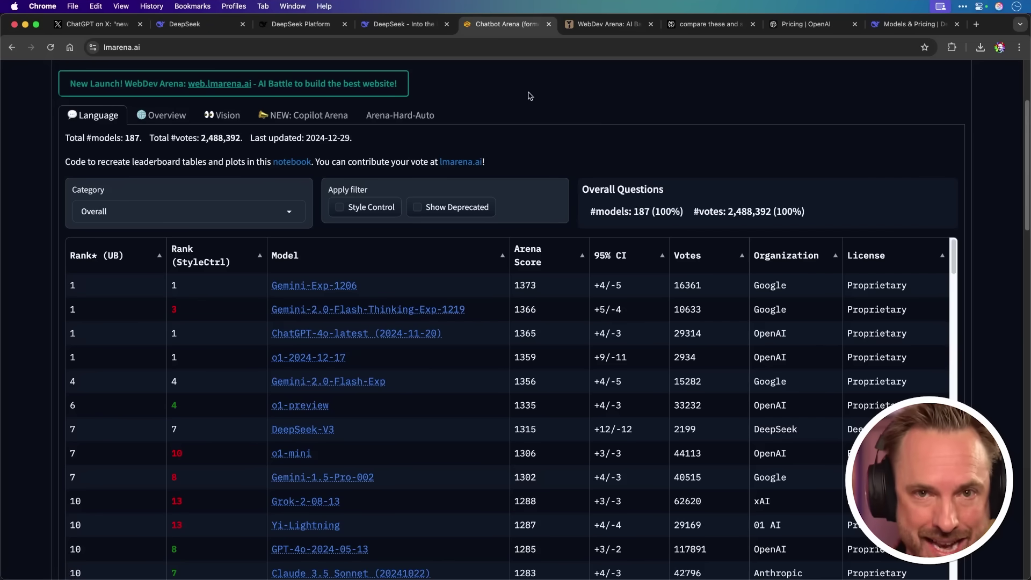
Step: Switch to the WebDev Arena browser tab
{"action": "left_click", "coordinate": [598, 27]}
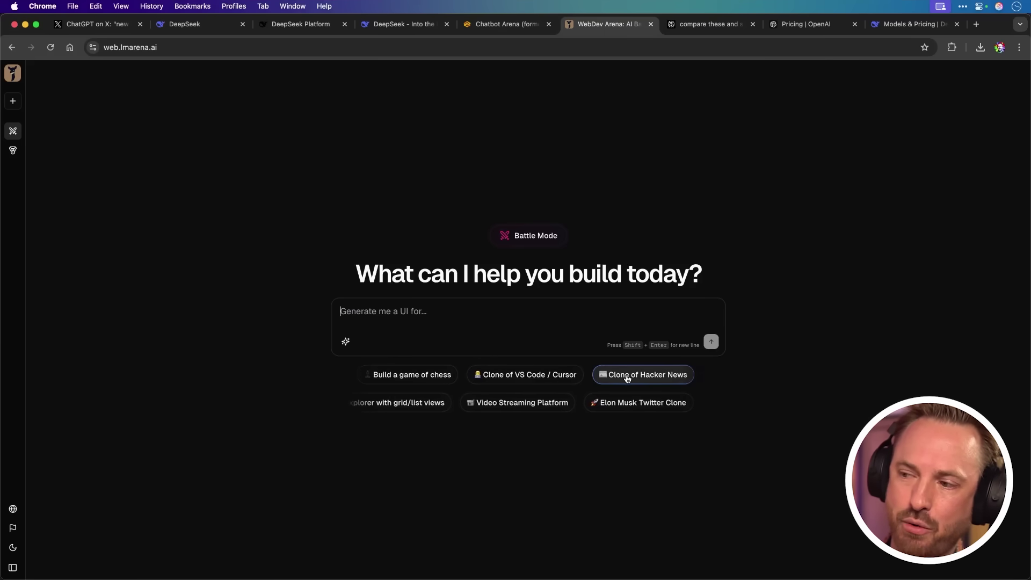
Step: Request a 'Clone of Hacker News' battle and vote the right-hand build better
{"action": "left_click", "coordinate": [627, 376]}
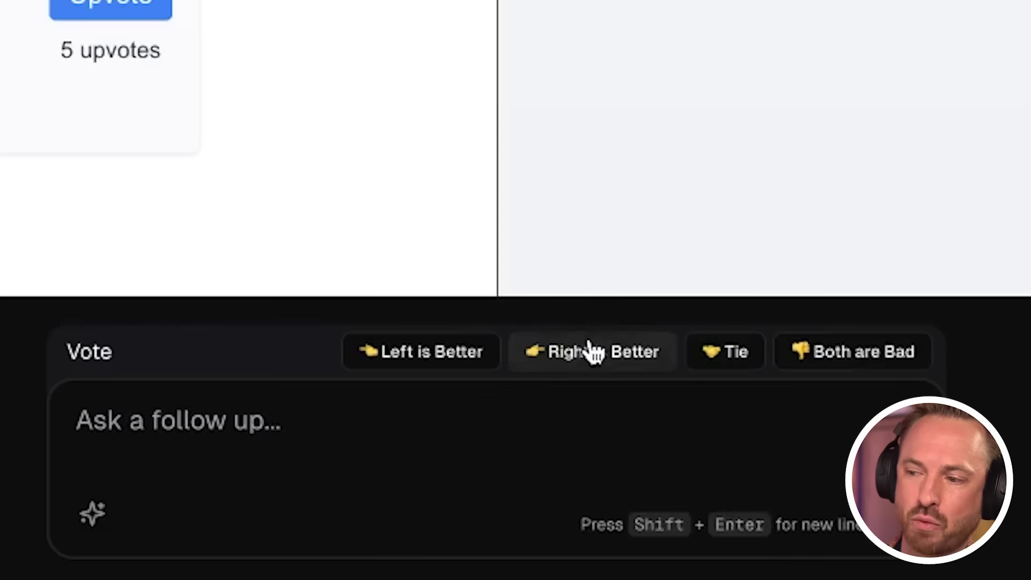
{"action": "left_click", "coordinate": [561, 504]}
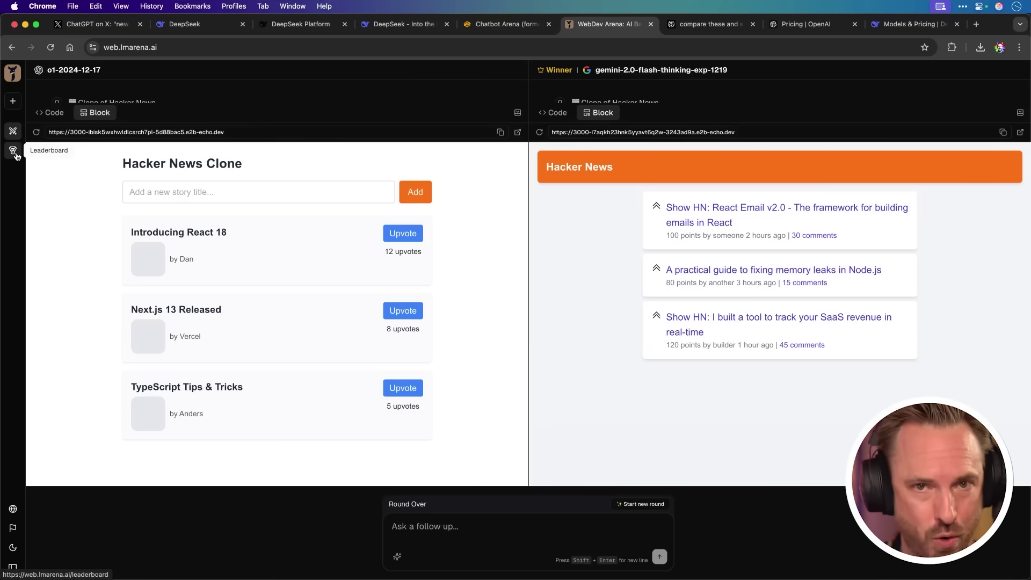
Step: Show the WebDev Arena leaderboard from the left sidebar
{"action": "left_click", "coordinate": [16, 154]}
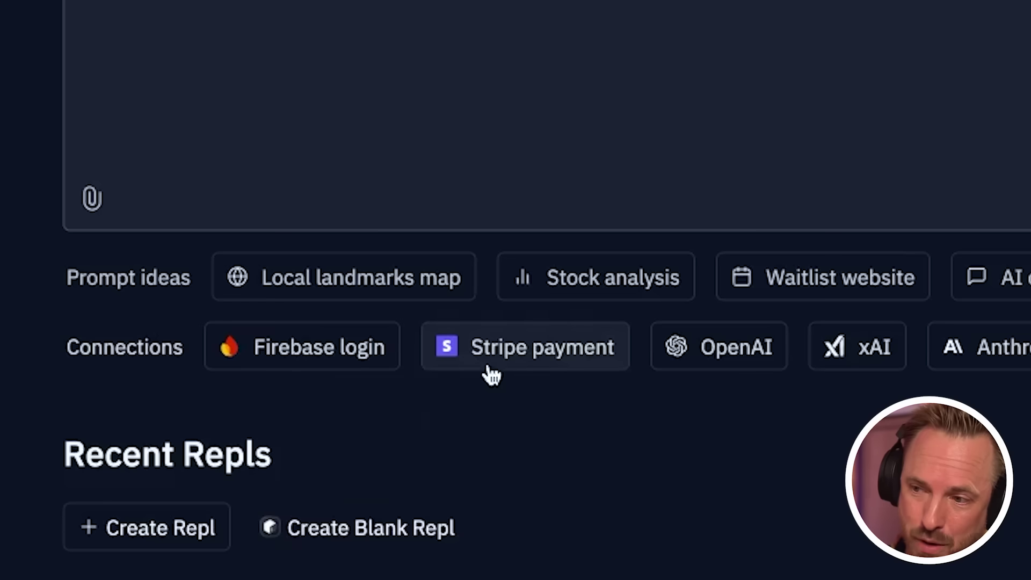
Step: Paste the UK party tracker brief and add 'Make sure to include Labour, Conservative and Reform UK.'
{"action": "mouse_move", "coordinate": [545, 376]}
{"action": "mouse_move", "coordinate": [724, 363]}
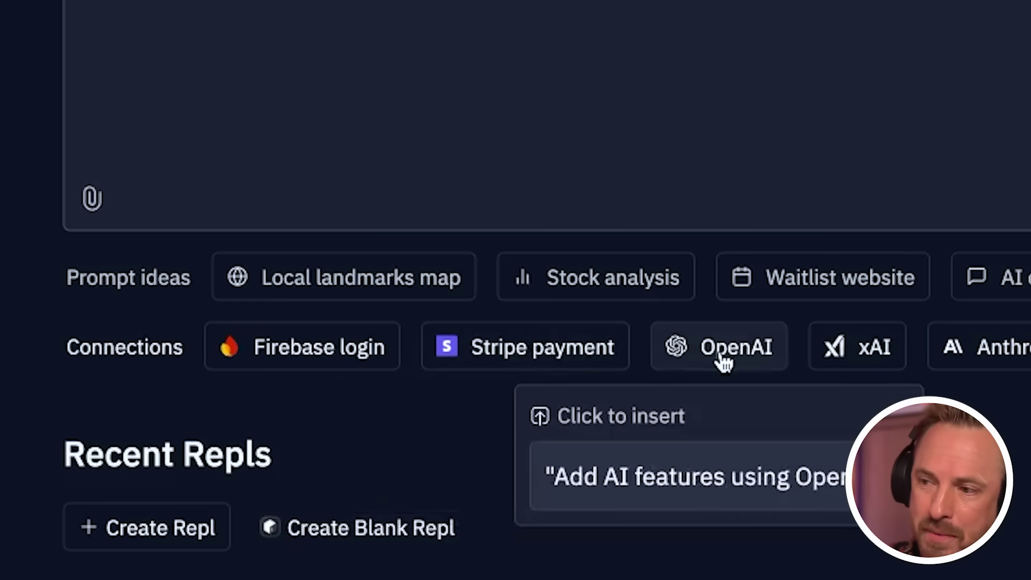
{"action": "mouse_move", "coordinate": [853, 362]}
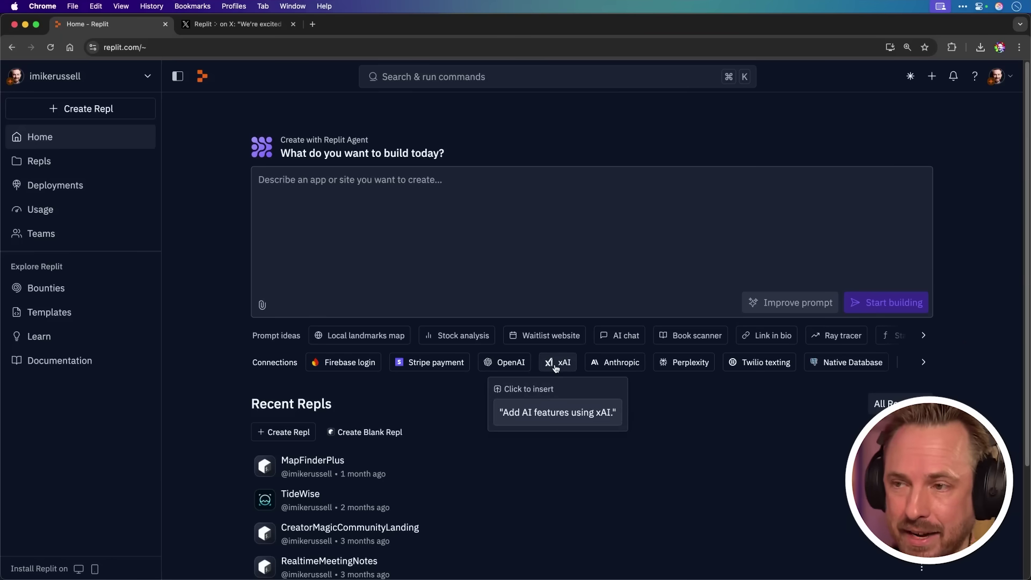
{"action": "left_click", "coordinate": [327, 191]}
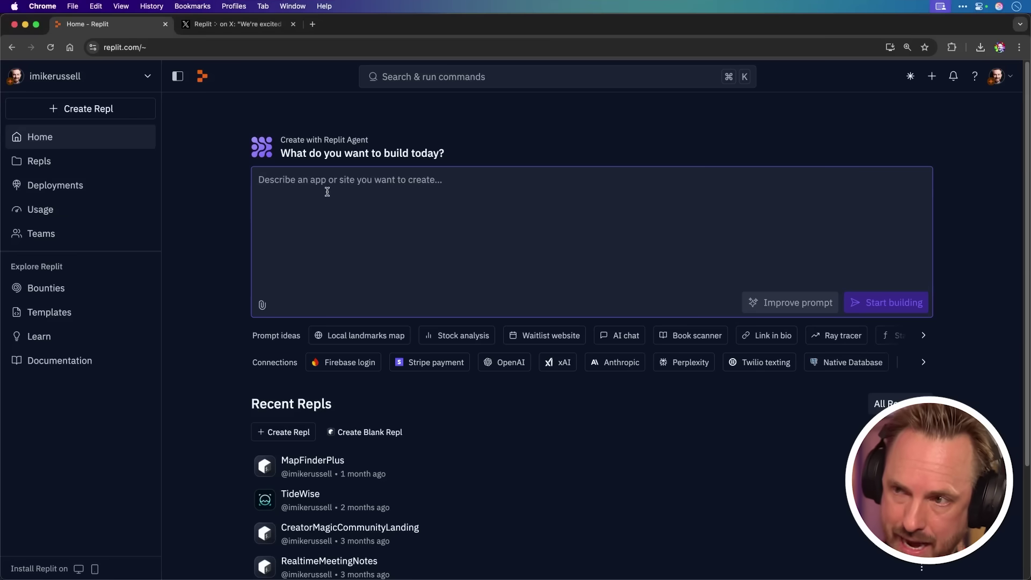
{"action": "type", "text": "Make an app to track popularity of the main UK political parties. Create a beautiful graph that shows how popularity changed in the last 30 days and use markers to show significant events that caused a popularity change."}
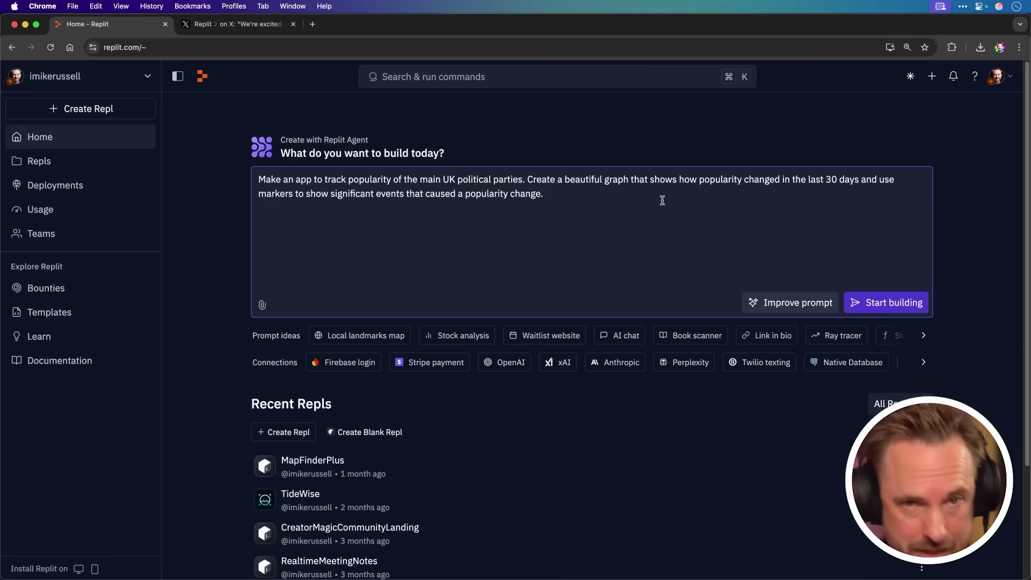
{"action": "type", "text": "Make sure to include Labour, Conservative and Reform UK."}
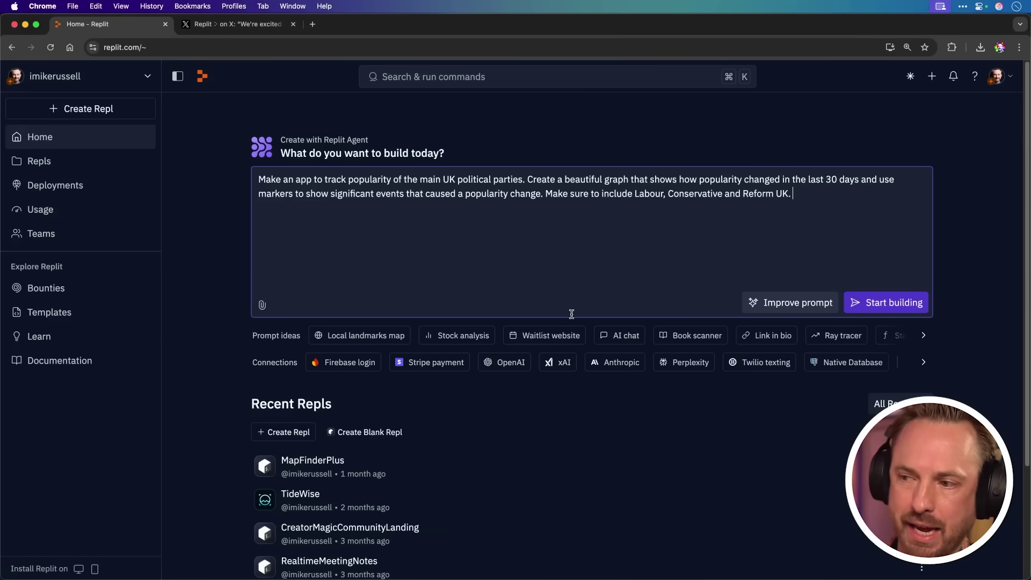
Step: Add 'Add AI features using xAI.' to the build request via the xAI connection
{"action": "left_click", "coordinate": [565, 366]}
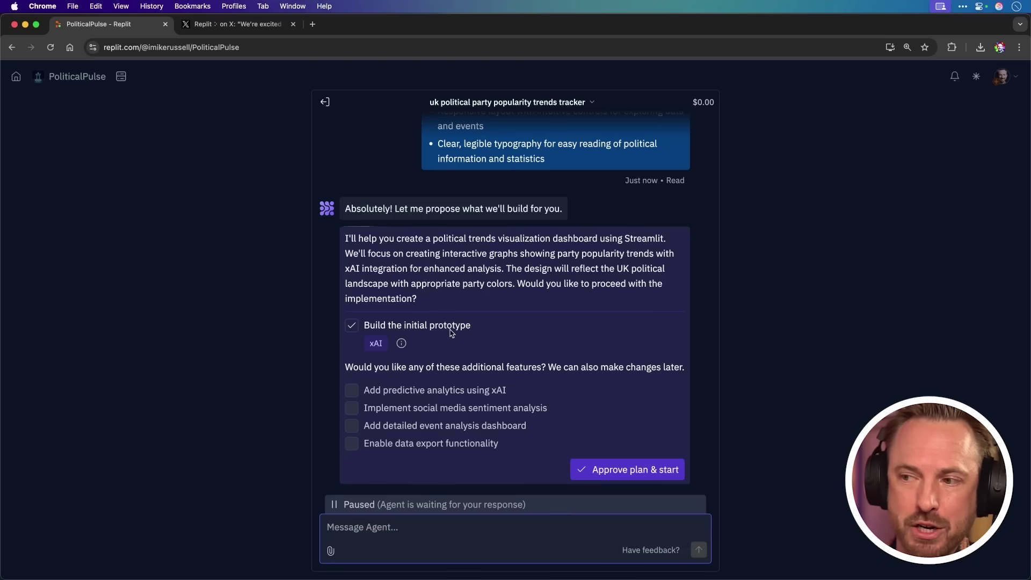
Step: Review the proposed Streamlit dashboard plan with Build the initial prototype checked
{"action": "mouse_move", "coordinate": [384, 350]}
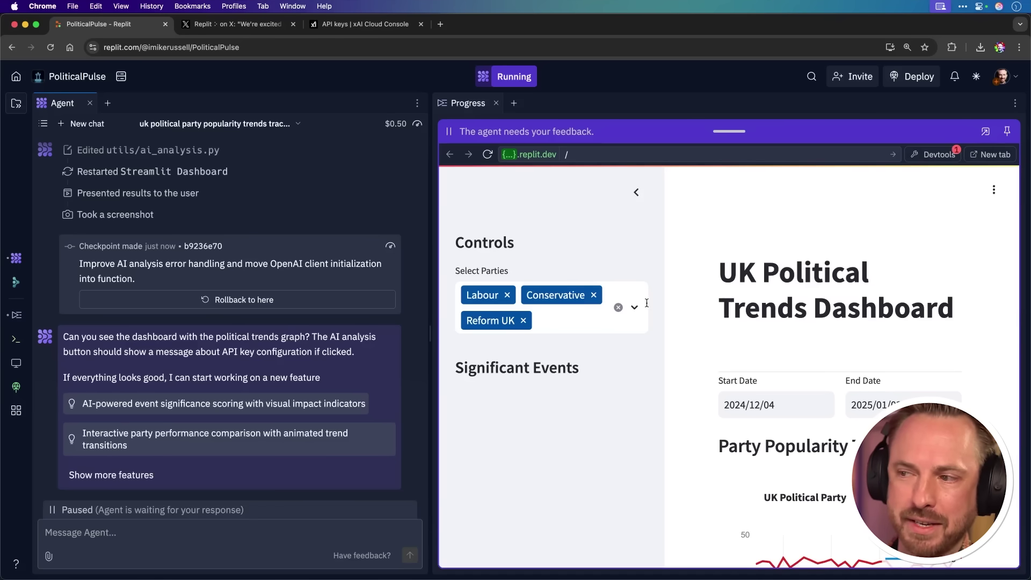
Step: Check the empty party list, then select the AttributeError traceback in the dashboard preview
{"action": "left_click", "coordinate": [634, 307]}
{"action": "left_click", "coordinate": [641, 307]}
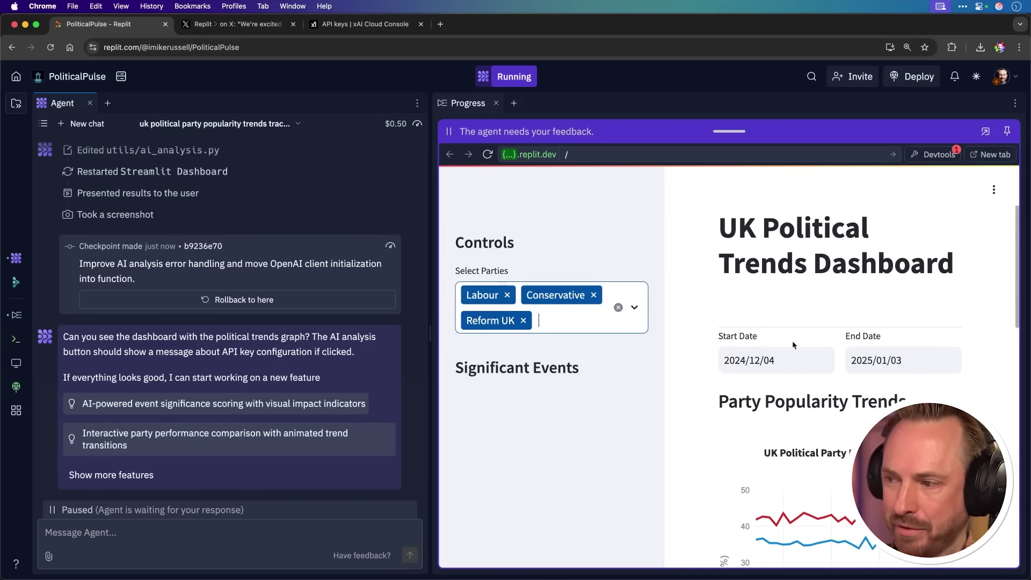
{"action": "scroll", "coordinate": [785, 376], "scroll_direction": "down", "scroll_amount": 3}
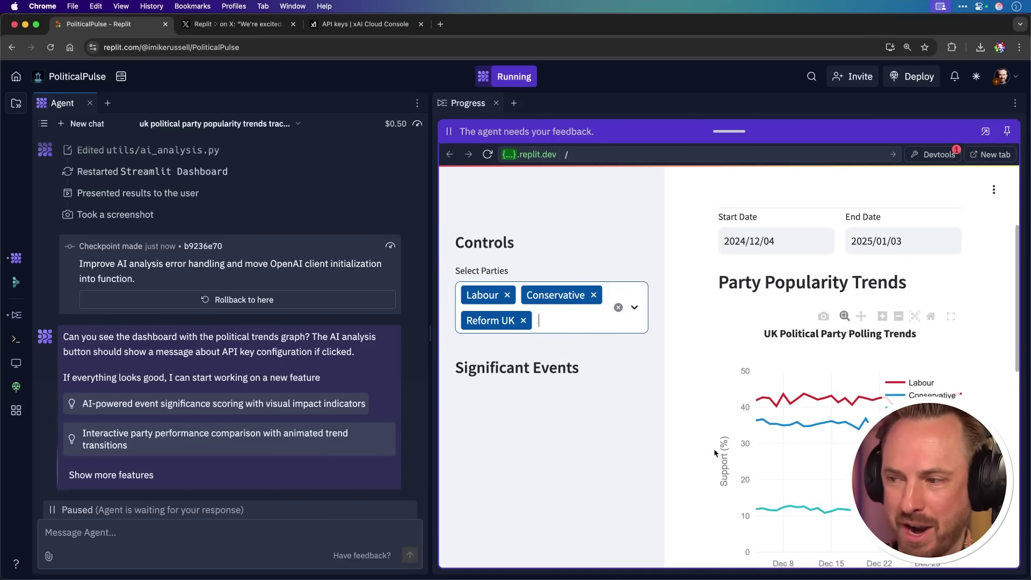
{"action": "scroll", "coordinate": [704, 431], "scroll_direction": "down", "scroll_amount": 5}
{"action": "scroll", "coordinate": [704, 433], "scroll_direction": "down", "scroll_amount": 3}
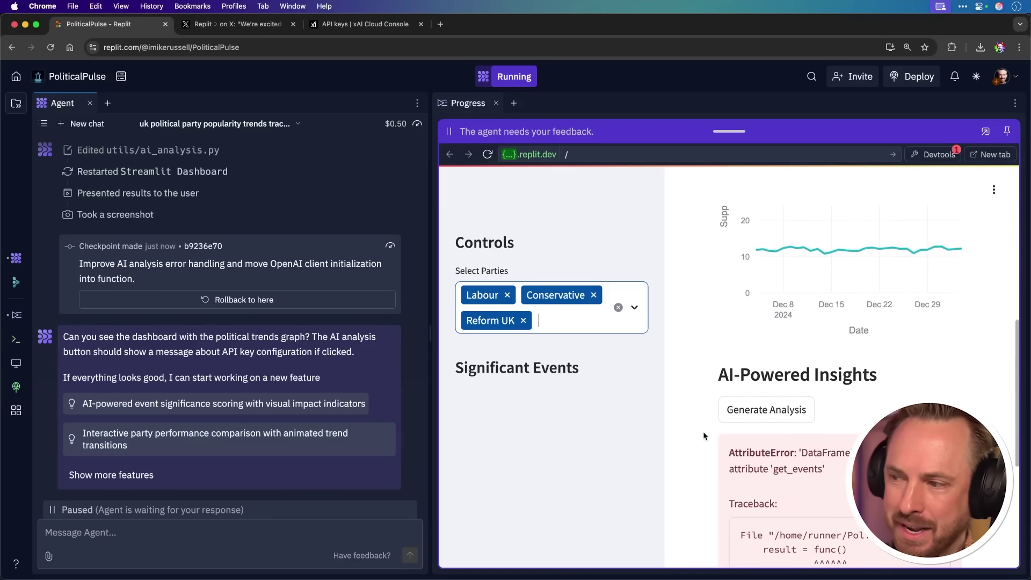
{"action": "scroll", "coordinate": [763, 383], "scroll_direction": "down", "scroll_amount": 4}
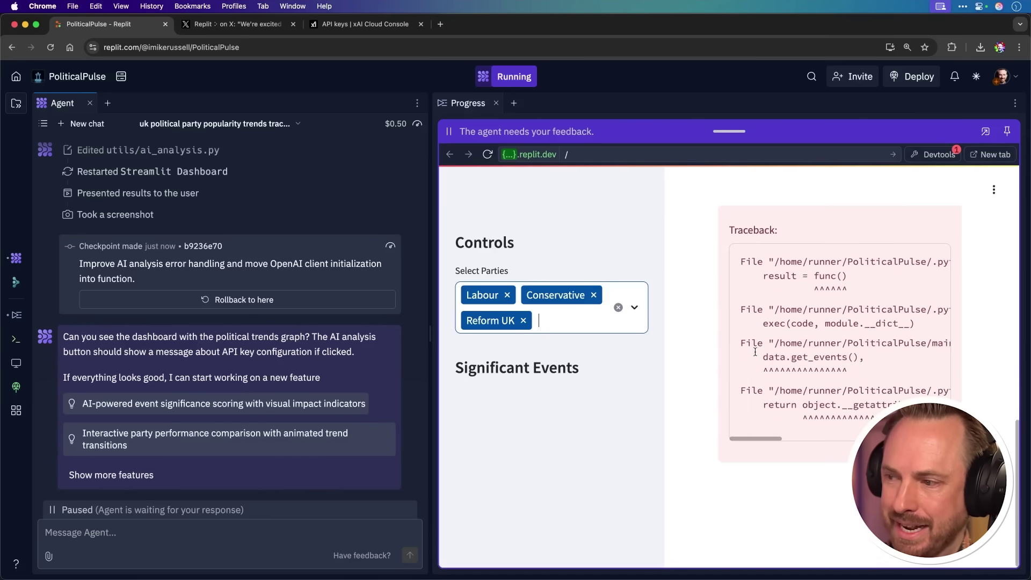
{"action": "scroll", "coordinate": [749, 293], "scroll_direction": "up", "scroll_amount": 2}
{"action": "left_click_drag", "start_coordinate": [730, 258], "coordinate": [838, 502]}
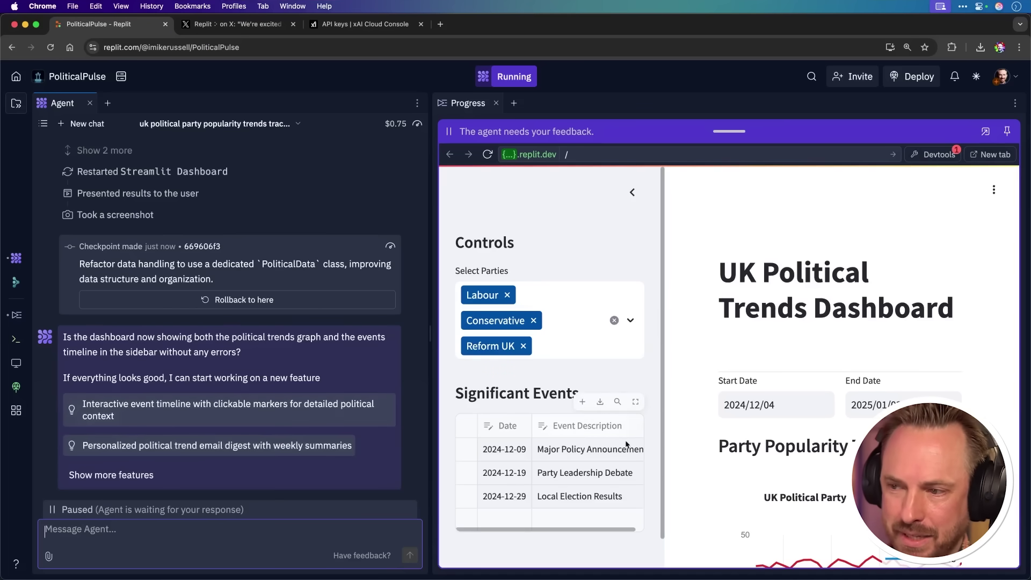
Step: Generate Analysis under AI-Powered Insights and scroll through the resulting polling-trends Analysis Summary
{"action": "scroll", "coordinate": [689, 357], "scroll_direction": "down", "scroll_amount": 5}
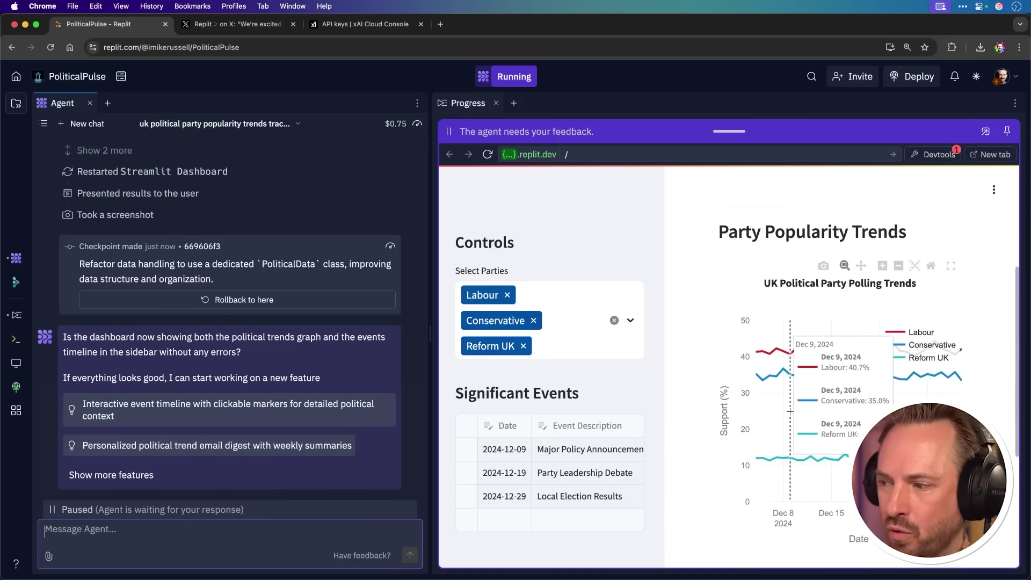
{"action": "scroll", "coordinate": [717, 443], "scroll_direction": "down", "scroll_amount": 5}
{"action": "scroll", "coordinate": [721, 440], "scroll_direction": "down", "scroll_amount": 2}
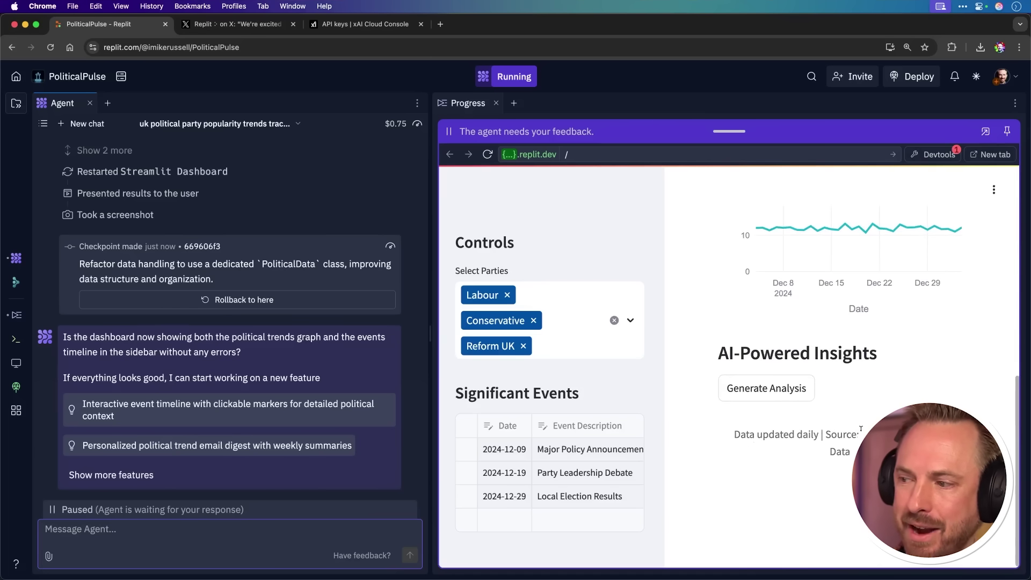
{"action": "left_click", "coordinate": [768, 394]}
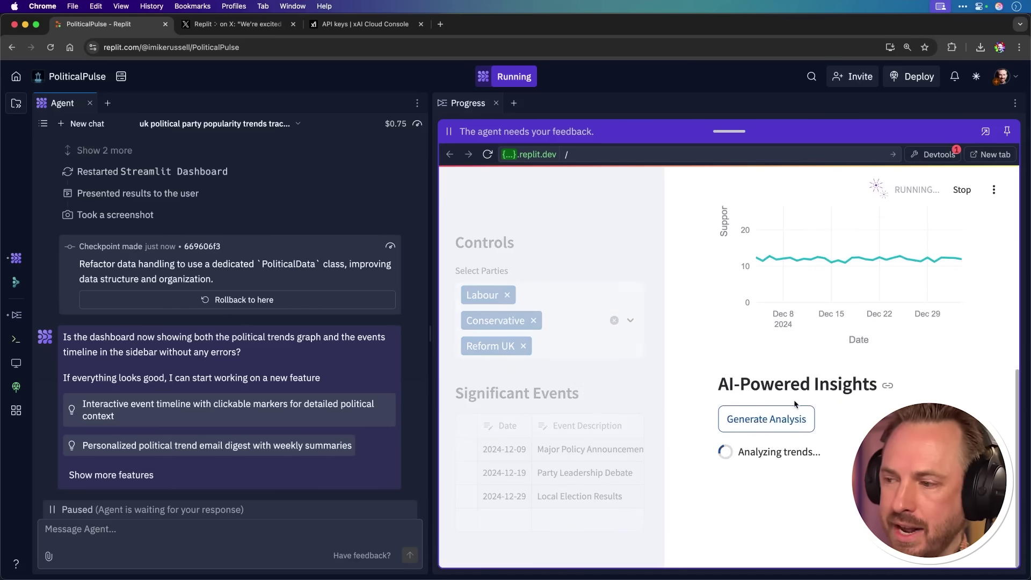
{"action": "scroll", "coordinate": [864, 415], "scroll_direction": "down", "scroll_amount": 5}
{"action": "scroll", "coordinate": [864, 415], "scroll_direction": "down", "scroll_amount": 7}
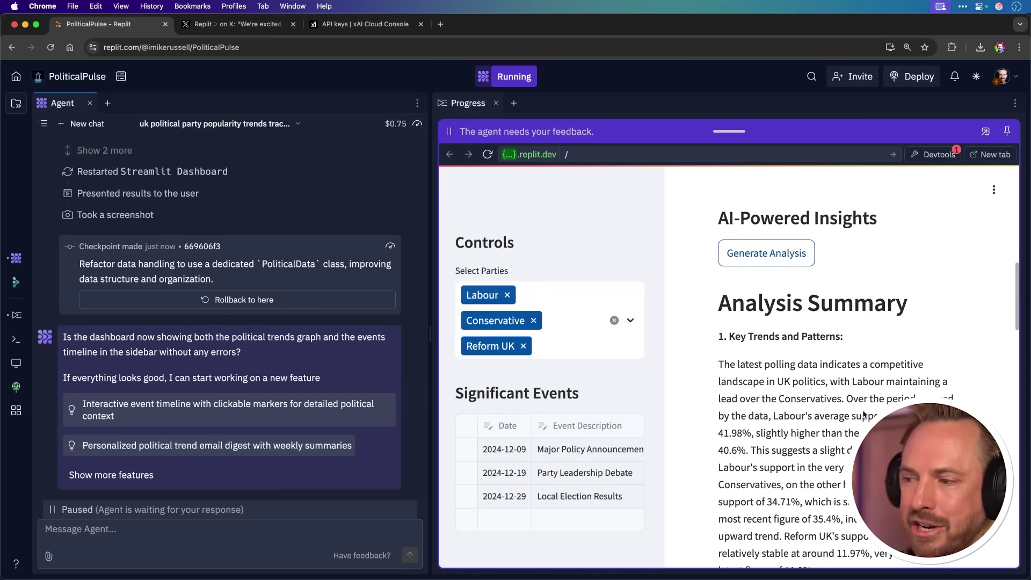
{"action": "scroll", "coordinate": [865, 415], "scroll_direction": "down", "scroll_amount": 10}
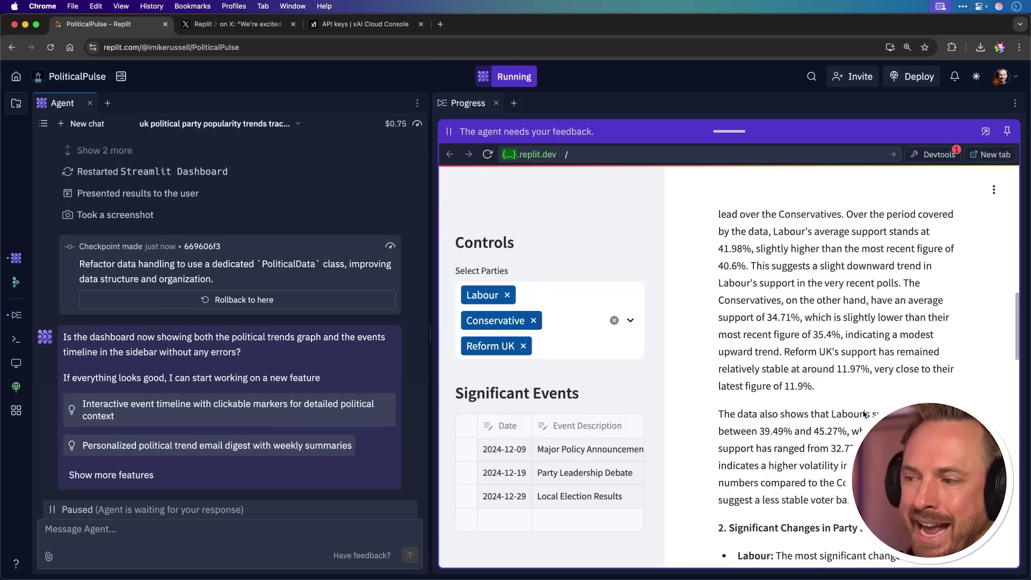
{"action": "scroll", "coordinate": [864, 415], "scroll_direction": "down", "scroll_amount": 4}
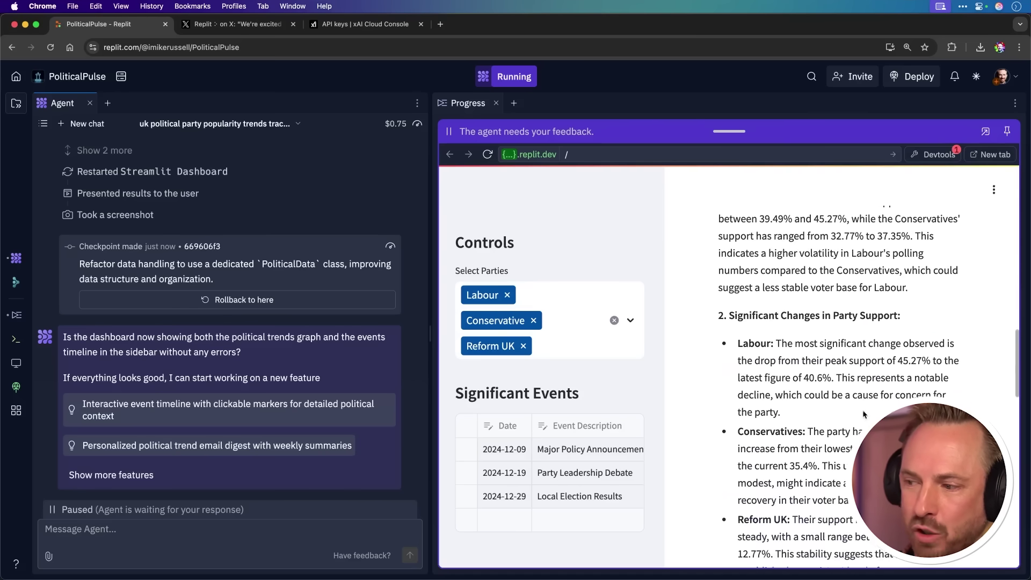
{"action": "scroll", "coordinate": [865, 415], "scroll_direction": "down", "scroll_amount": 8}
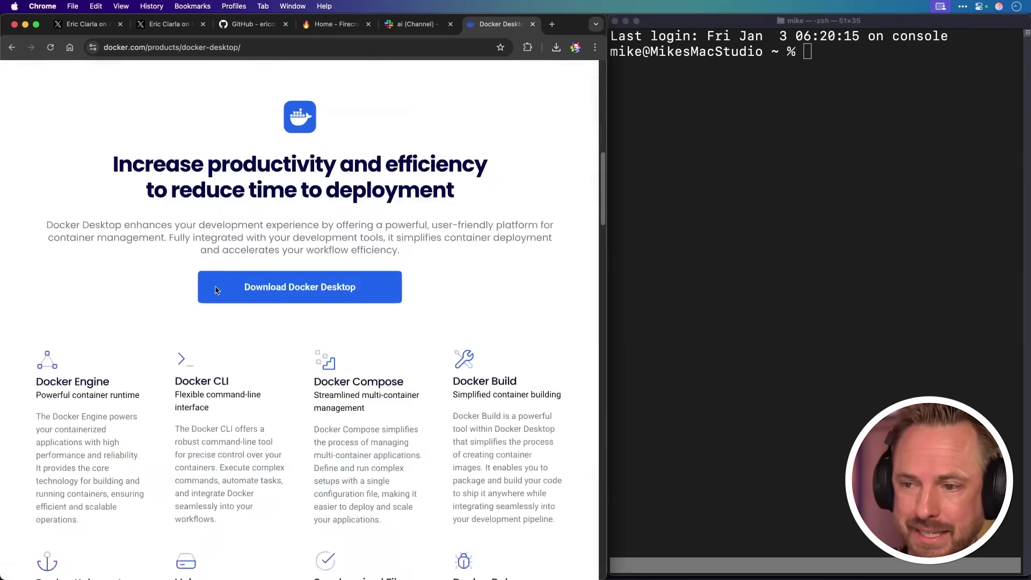
Step: Open the Download Docker Desktop platform dropdown on docker.com
{"action": "left_click", "coordinate": [271, 245]}
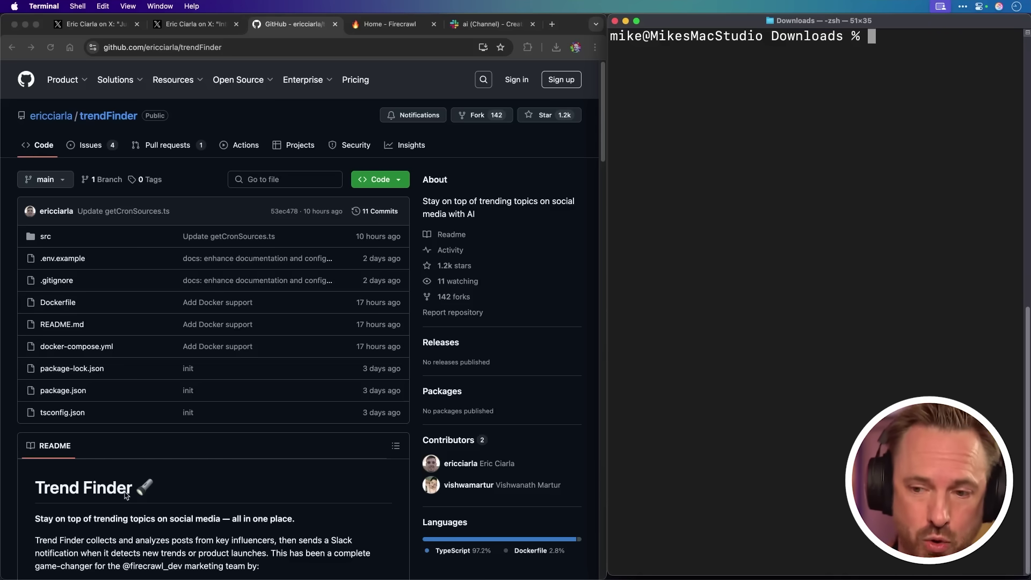
Step: Scroll down the ericciarla/trendFinder README and back up to the repository header
{"action": "scroll", "coordinate": [121, 492], "scroll_direction": "down", "scroll_amount": 6}
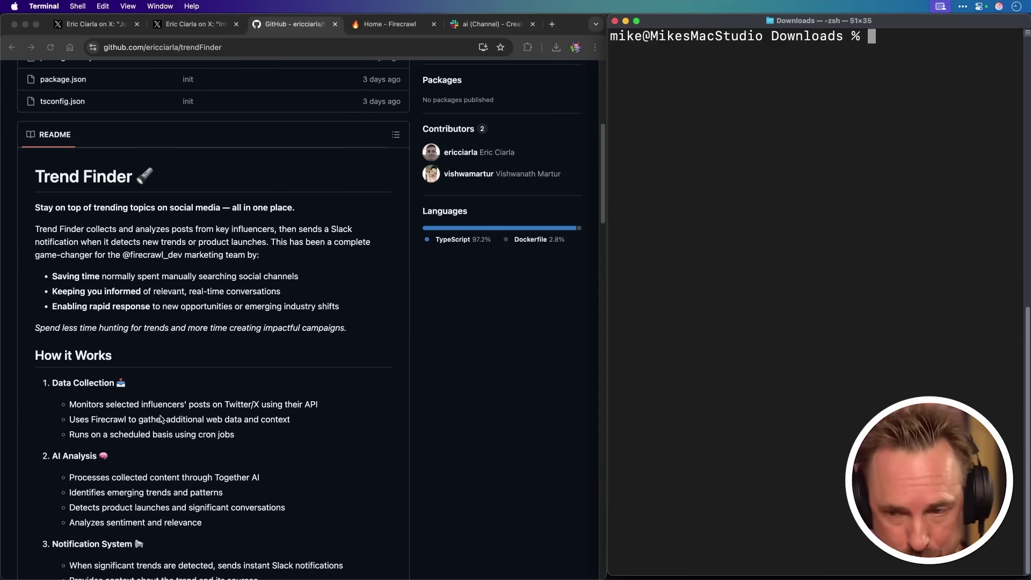
{"action": "scroll", "coordinate": [160, 419], "scroll_direction": "down", "scroll_amount": 1}
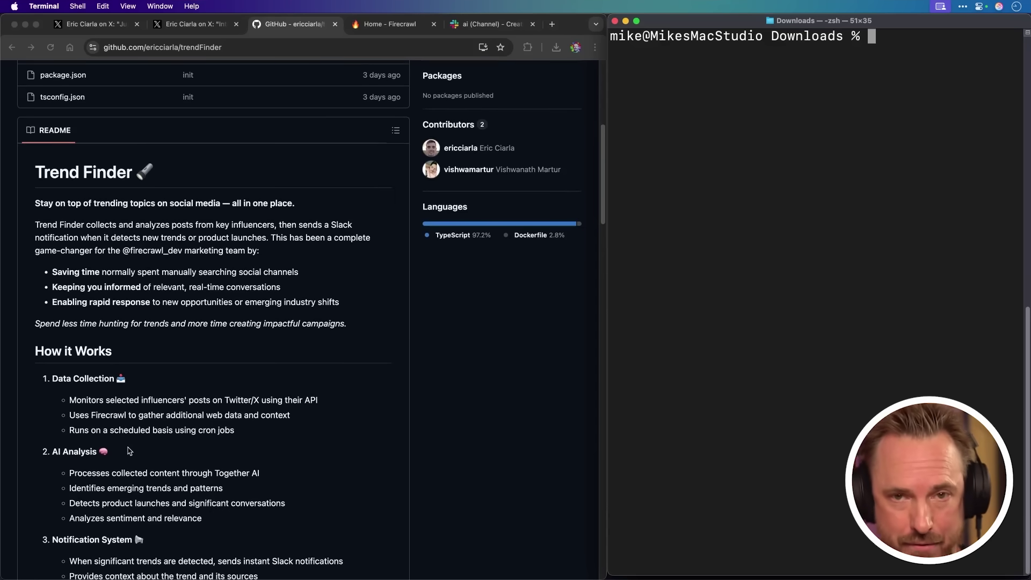
{"action": "scroll", "coordinate": [129, 451], "scroll_direction": "up", "scroll_amount": 10}
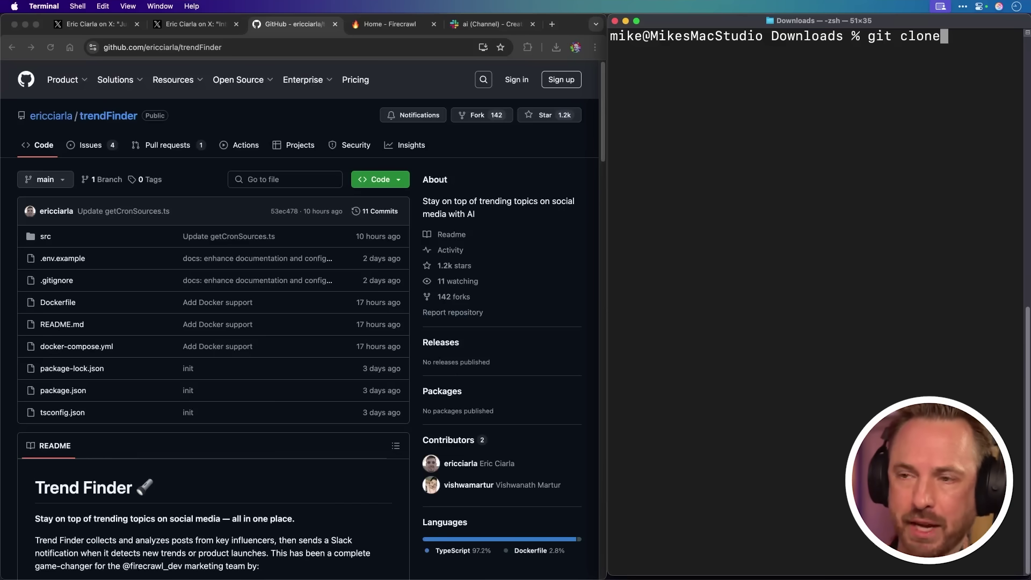
Step: Git clone the copied trendFinder URL into Downloads, then create .env from .env.example
{"action": "left_click", "coordinate": [180, 47]}
{"action": "key", "text": "super+c"}
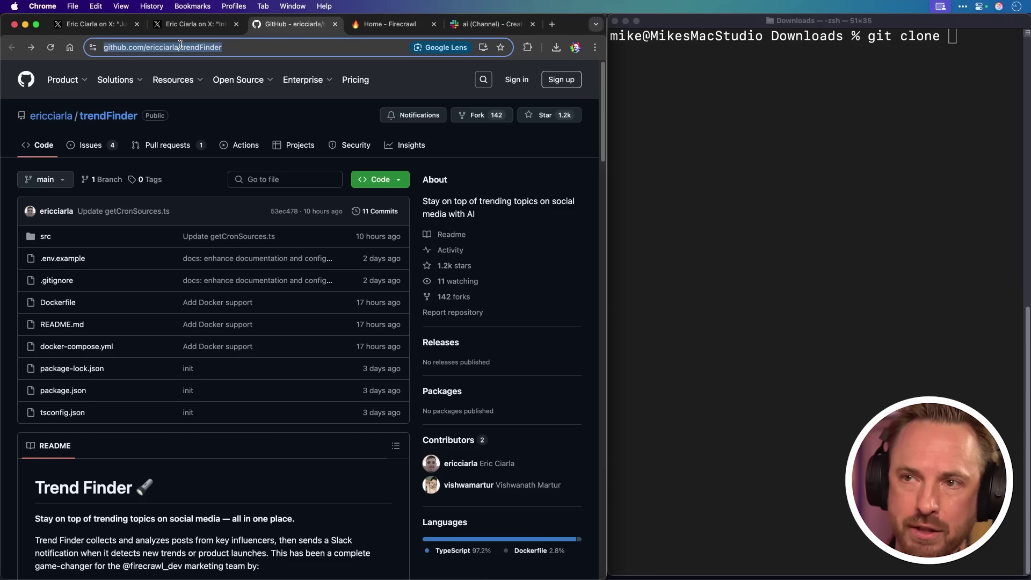
{"action": "left_click", "coordinate": [863, 172]}
{"action": "key", "text": "super+v"}
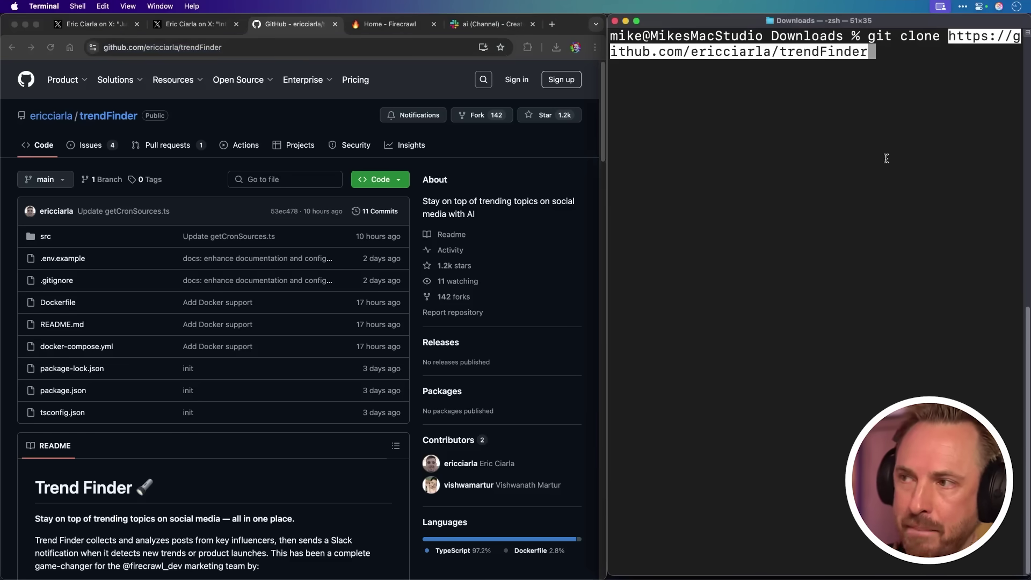
{"action": "key", "text": "Return"}
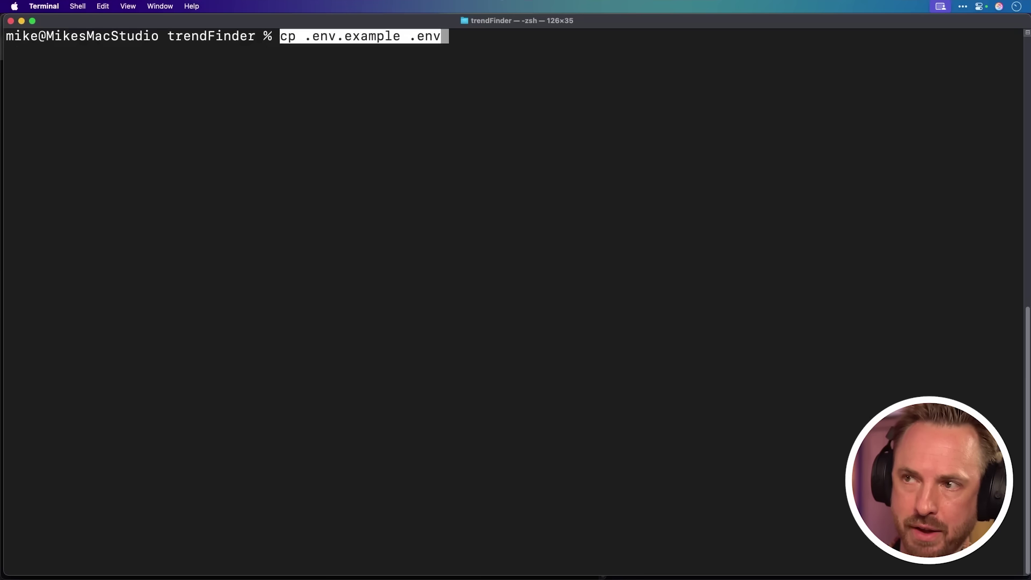
{"action": "key", "text": "Return"}
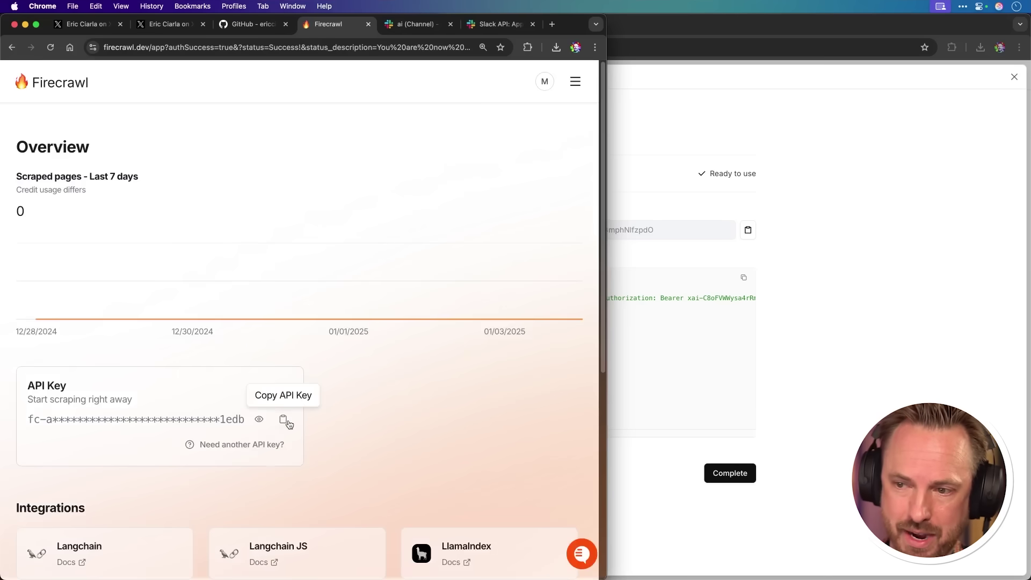
Step: Copy the API key from the Firecrawl dashboard's API Key section
{"action": "left_click", "coordinate": [284, 420]}
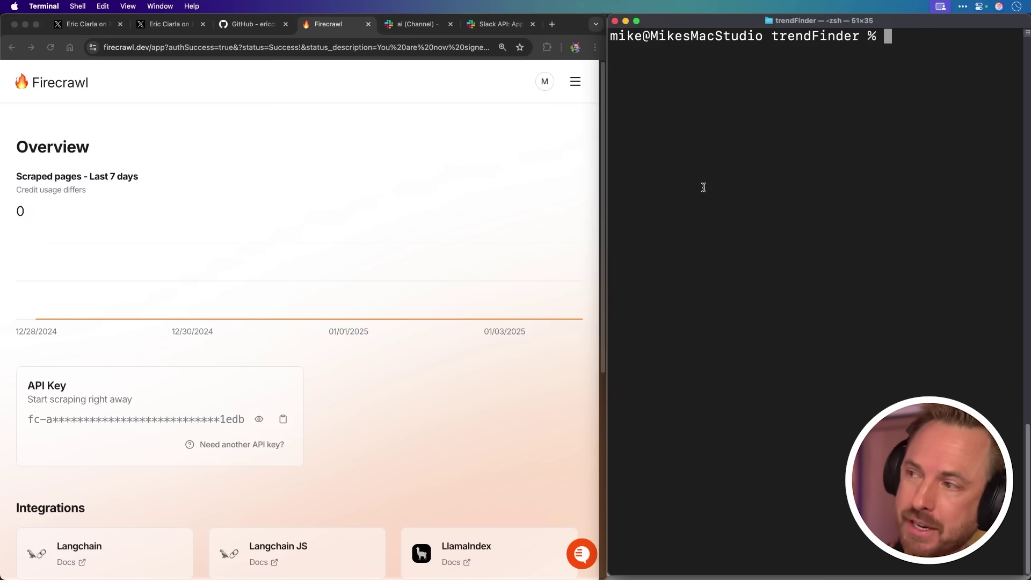
Step: Edit src/services/getCronSources.ts in nano, pasting TechCrunch's artificial-intelligence category URL as the source
{"action": "type", "text": "nano"}
{"action": "type", "text": "src/services/getCronSources.ts"}
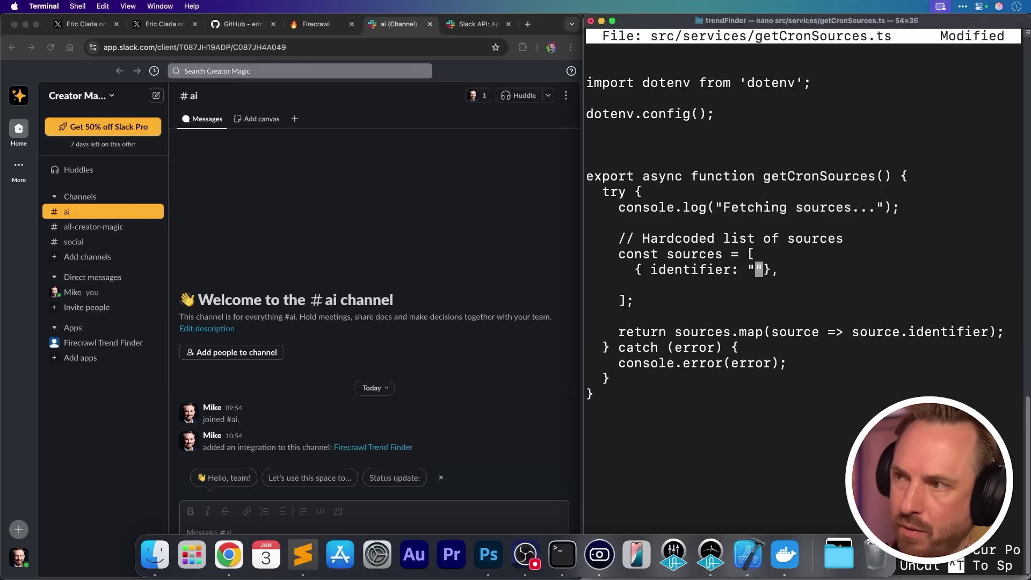
{"action": "key", "text": "super+v"}
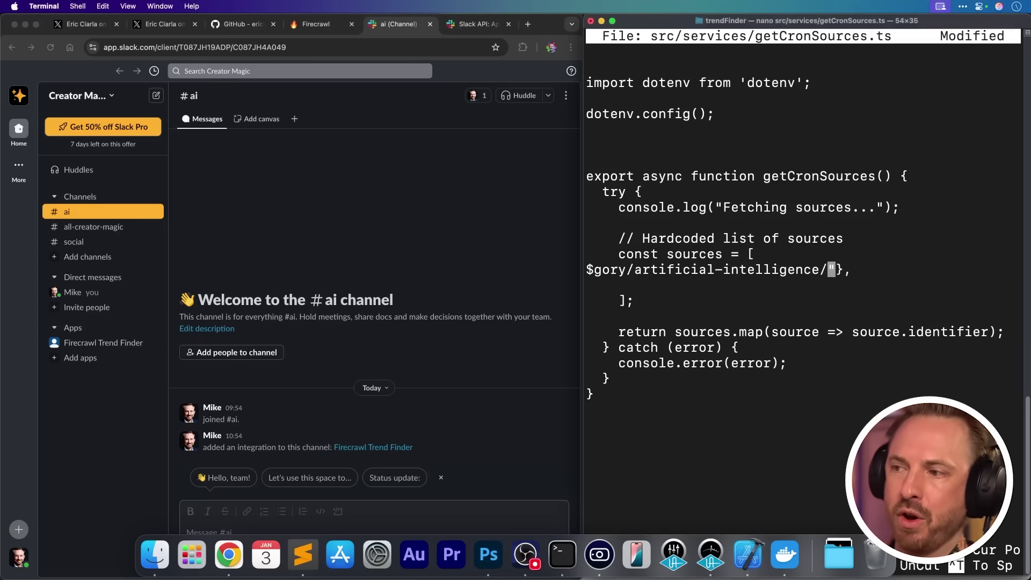
{"action": "left_click", "coordinate": [758, 253]}
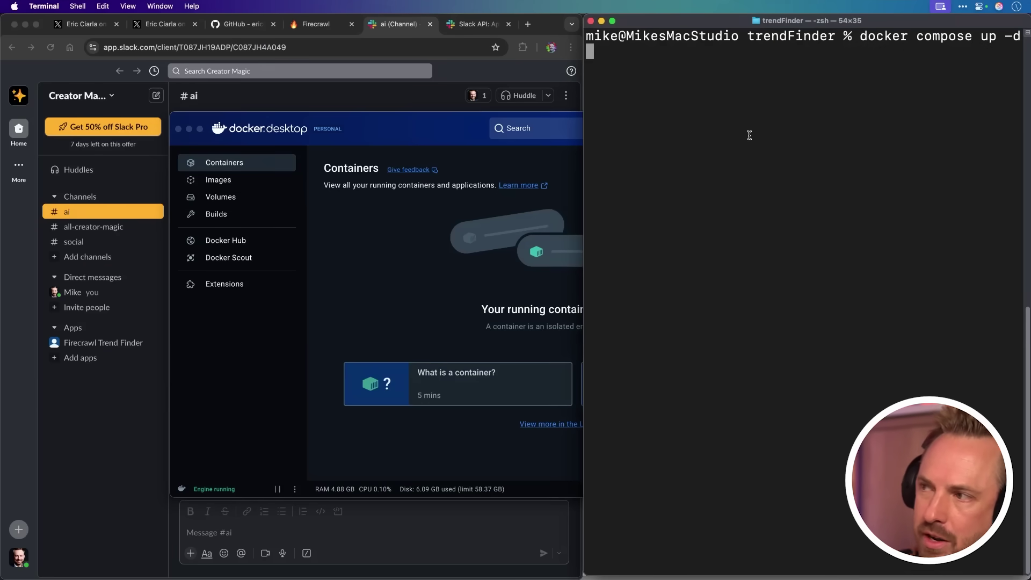
Step: Open the running trendfinder container's logs in Docker Desktop, showing the draft sent to Slack
{"action": "left_click", "coordinate": [438, 338]}
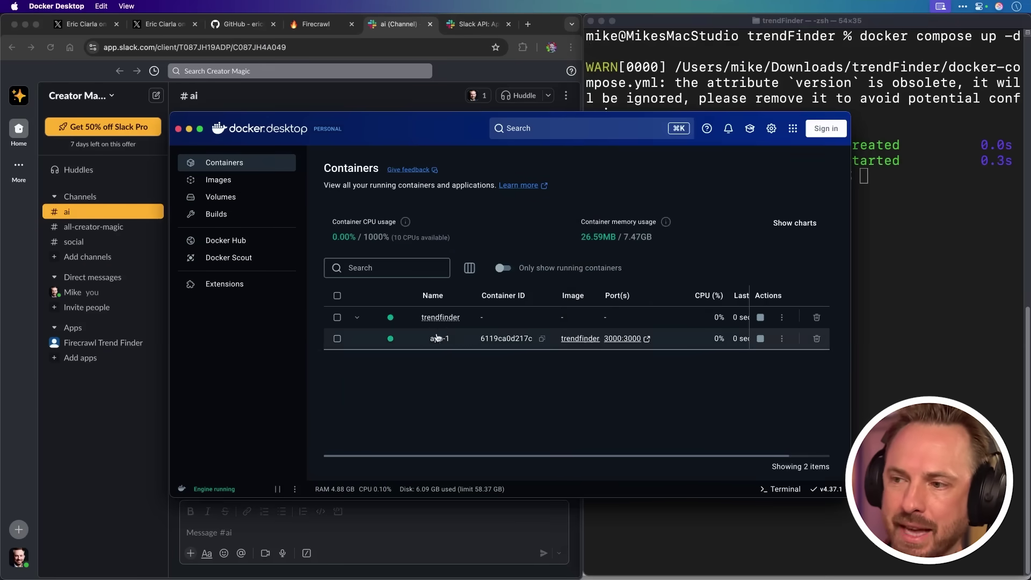
{"action": "left_click", "coordinate": [441, 317]}
{"action": "left_click_drag", "start_coordinate": [447, 124], "coordinate": [601, 55]}
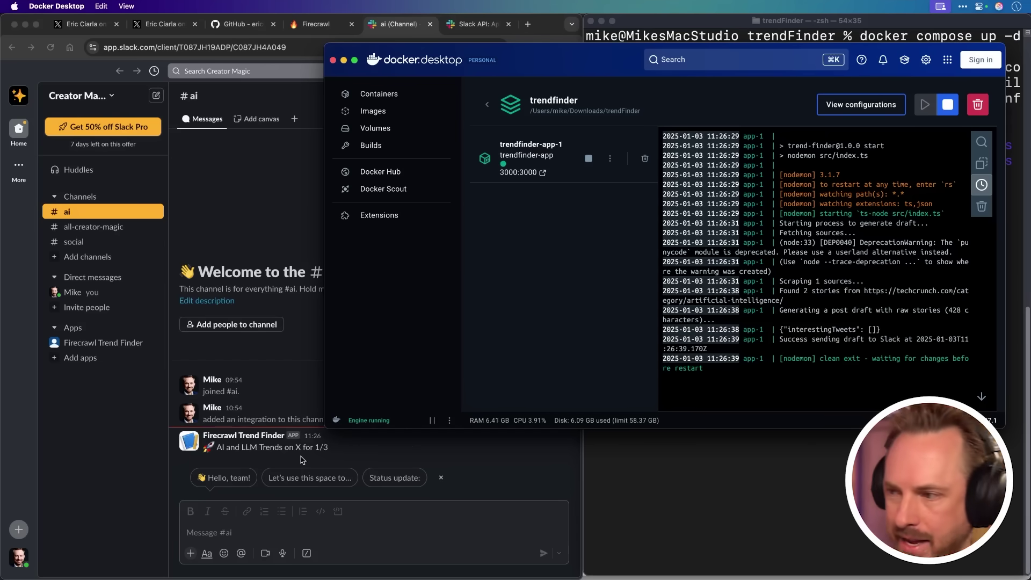
Step: Highlight the "AI and LLM Trends on X for 1/3" post in Slack's #ai, then go to Firecrawl
{"action": "left_click", "coordinate": [219, 447]}
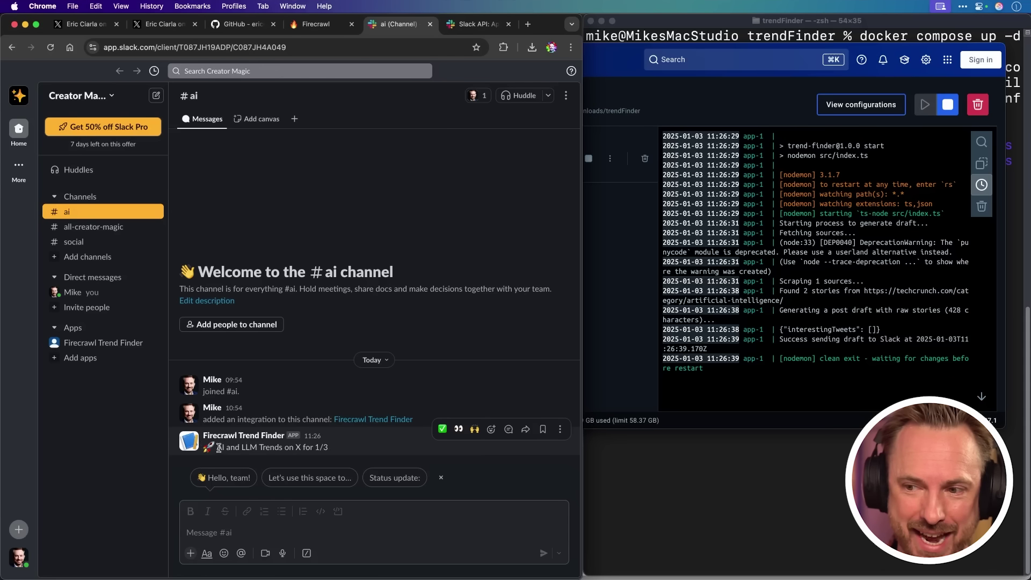
{"action": "left_click_drag", "start_coordinate": [219, 448], "coordinate": [331, 450]}
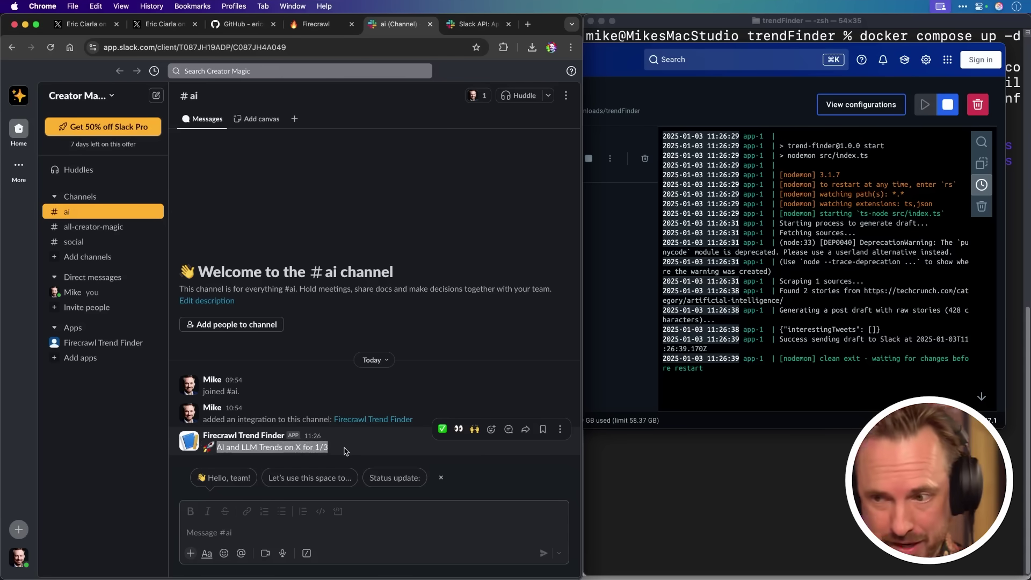
{"action": "left_click", "coordinate": [345, 452]}
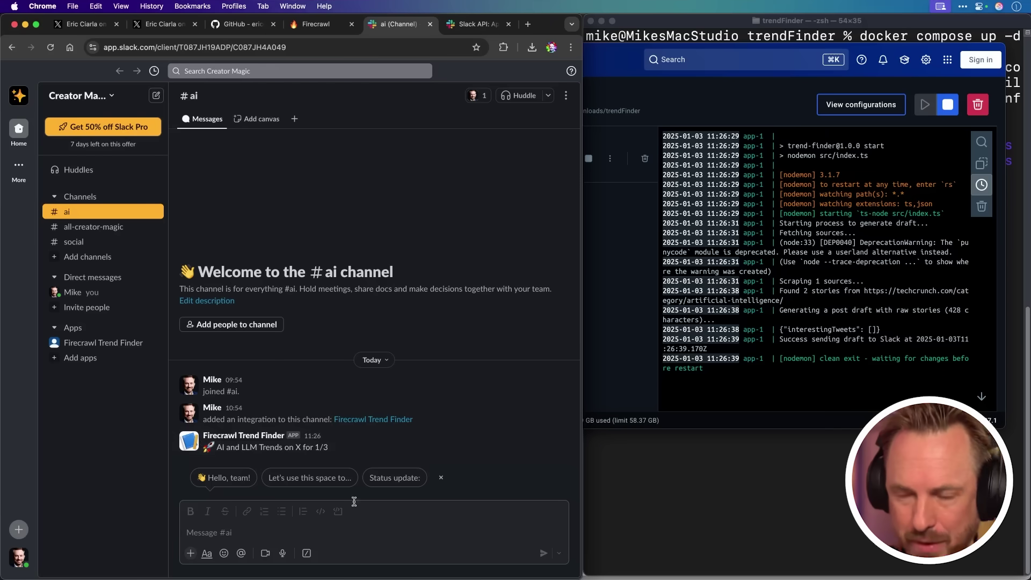
{"action": "left_click", "coordinate": [327, 22]}
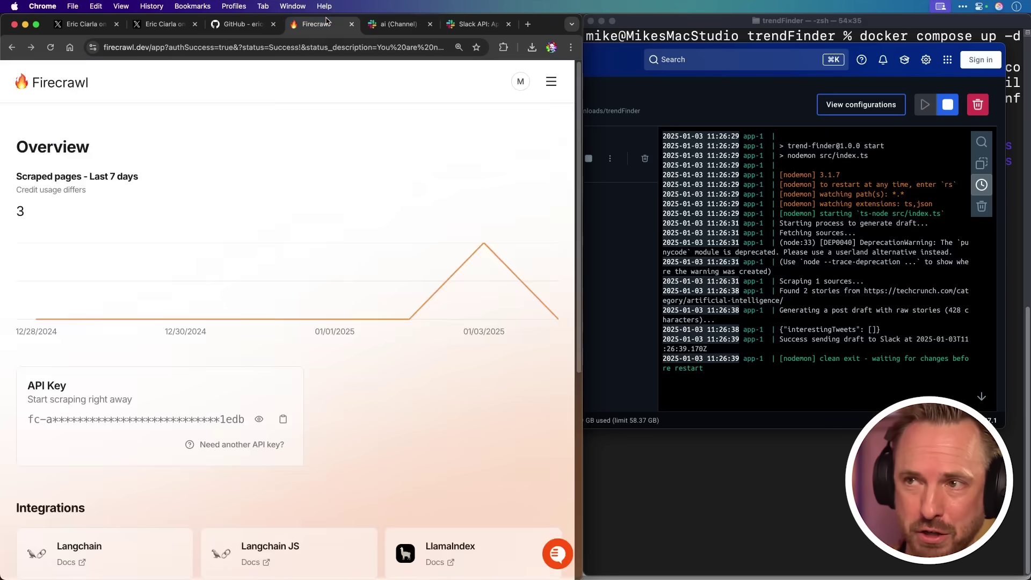
Step: Highlight the Firecrawl Overview's scraped-pages count of 3 for 01/03/2025
{"action": "double_click", "coordinate": [19, 211]}
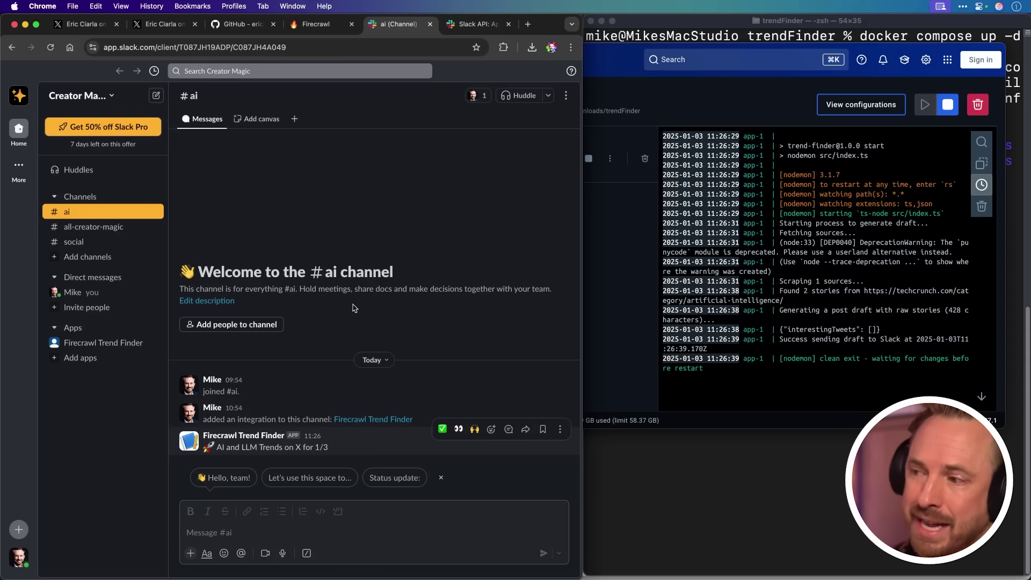
Step: Highlight the scraped TechCrunch category URL and the 428-character draft size in the trendfinder container log
{"action": "left_click", "coordinate": [906, 295]}
{"action": "mouse_move", "coordinate": [905, 294]}
{"action": "left_mouse_down"}
{"action": "mouse_move", "coordinate": [932, 299]}
{"action": "mouse_move", "coordinate": [888, 300]}
{"action": "left_mouse_up"}
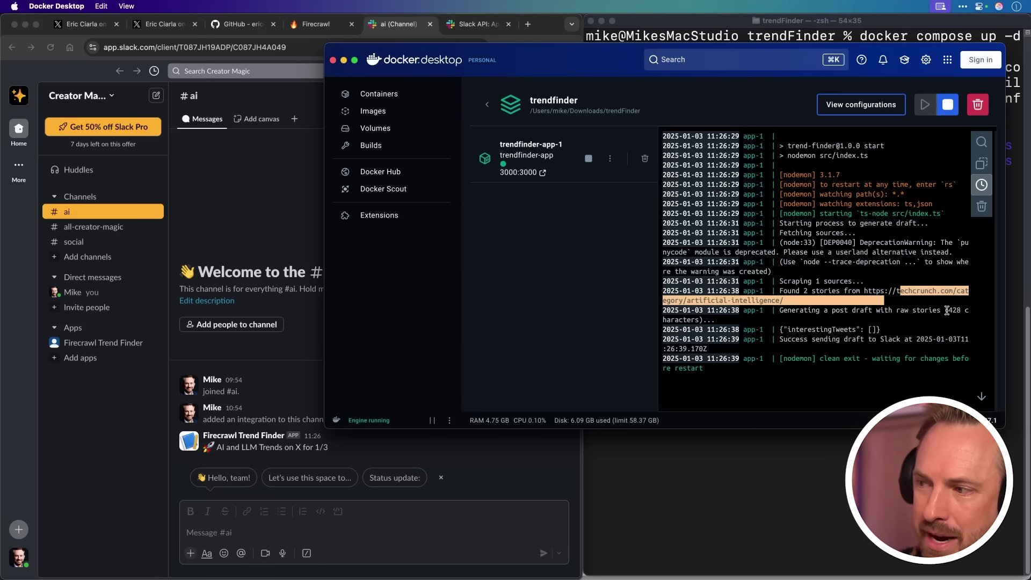
{"action": "left_click_drag", "start_coordinate": [949, 310], "coordinate": [951, 317]}
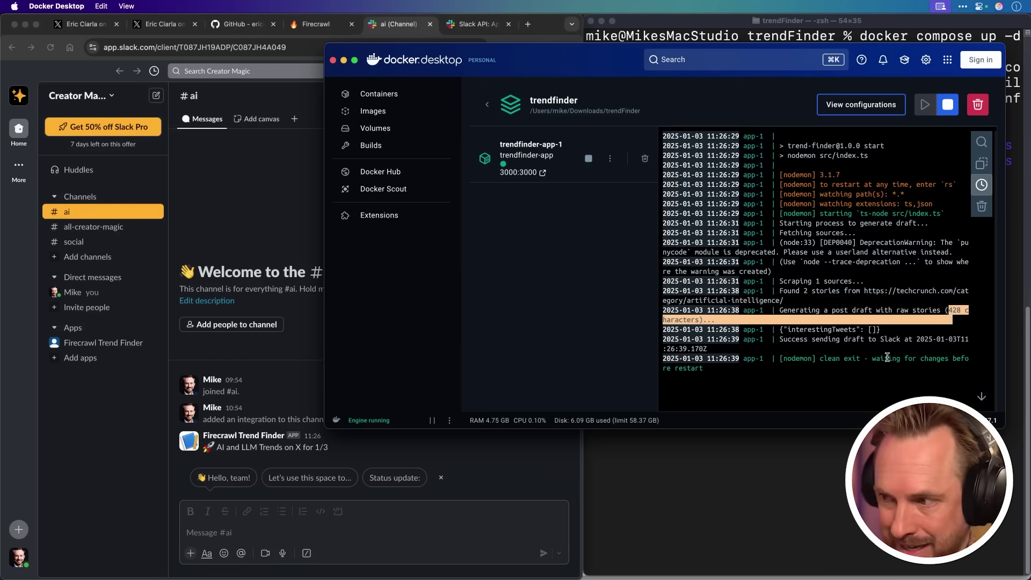